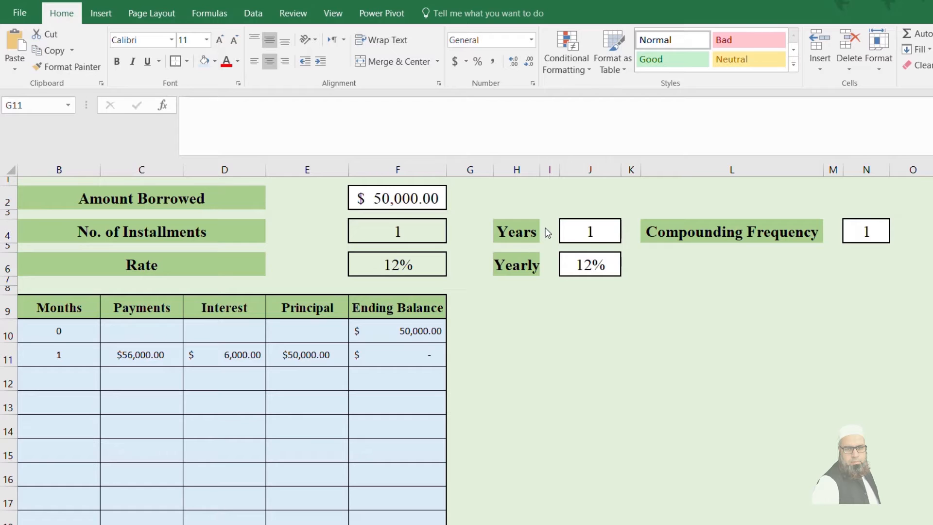
Step: Change the completed loan example to 2 years with a compounding frequency of 2
click(591, 232)
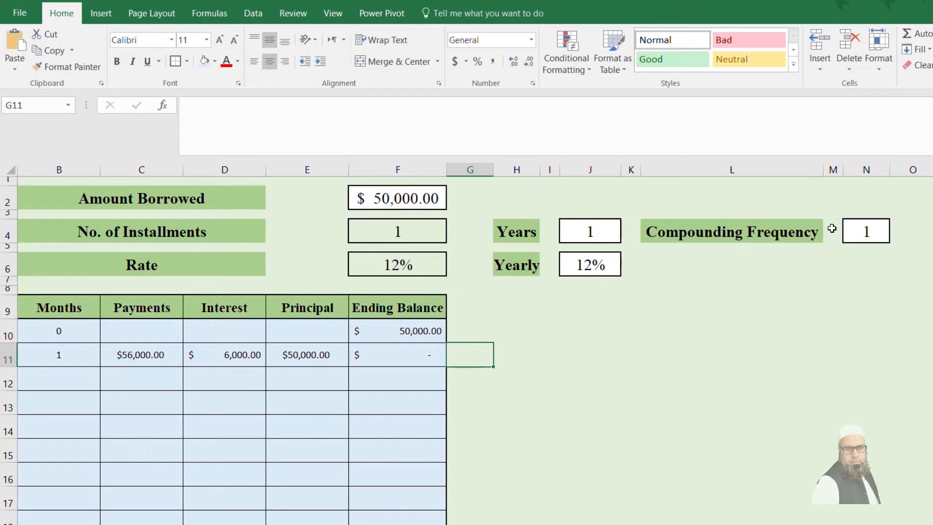
click(853, 229)
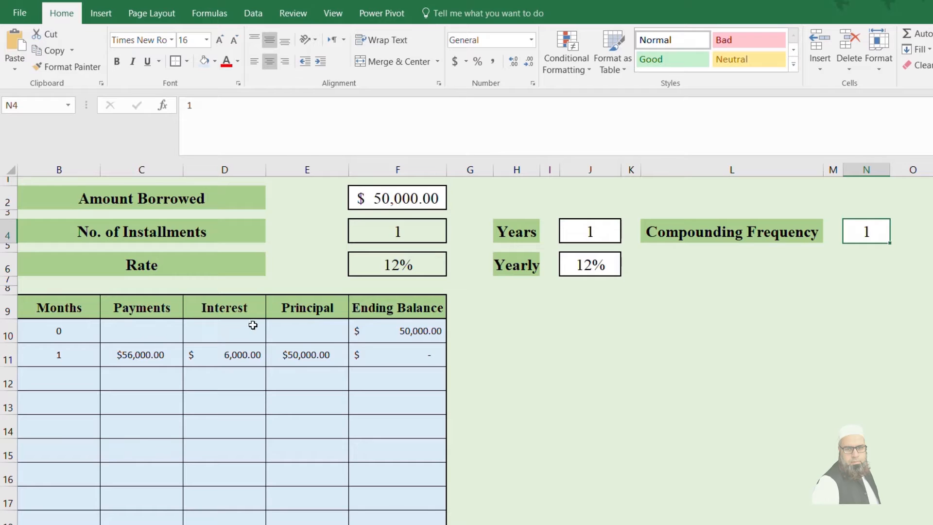
click(399, 207)
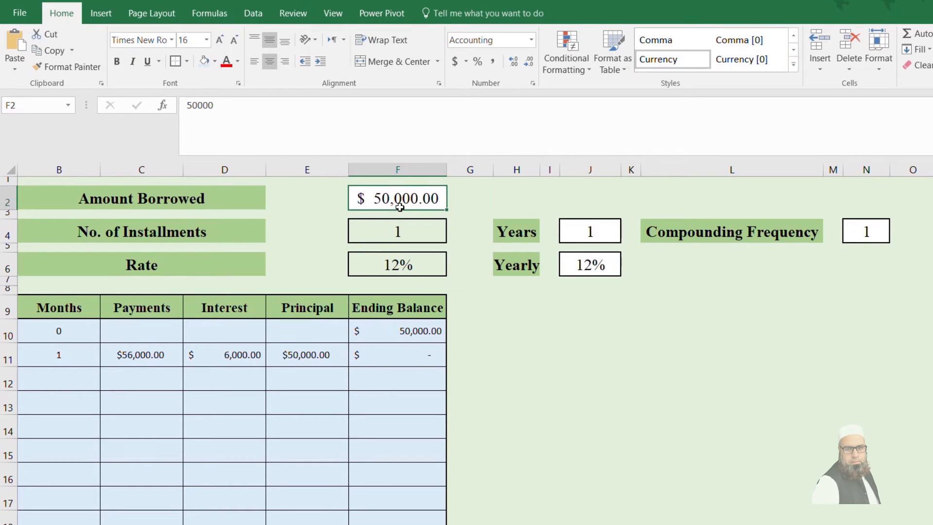
click(597, 225)
text(2)
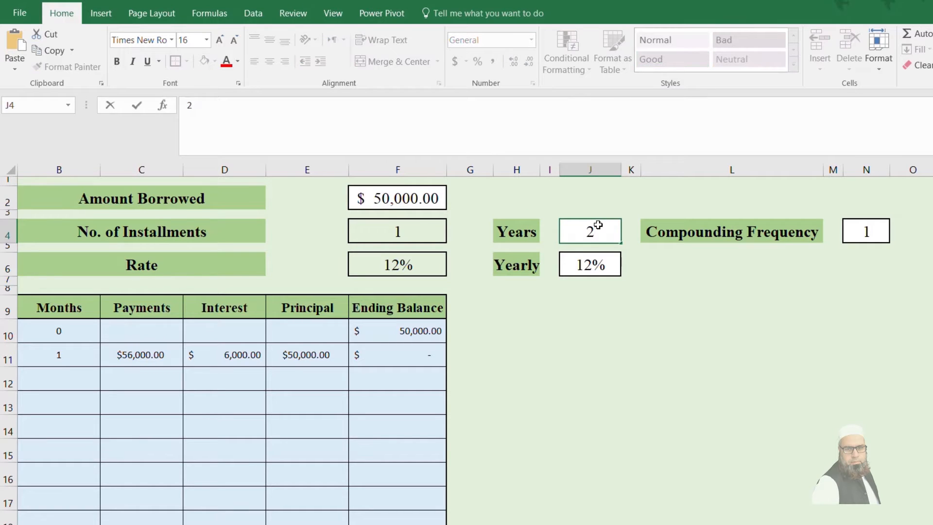
key(Return)
click(851, 235)
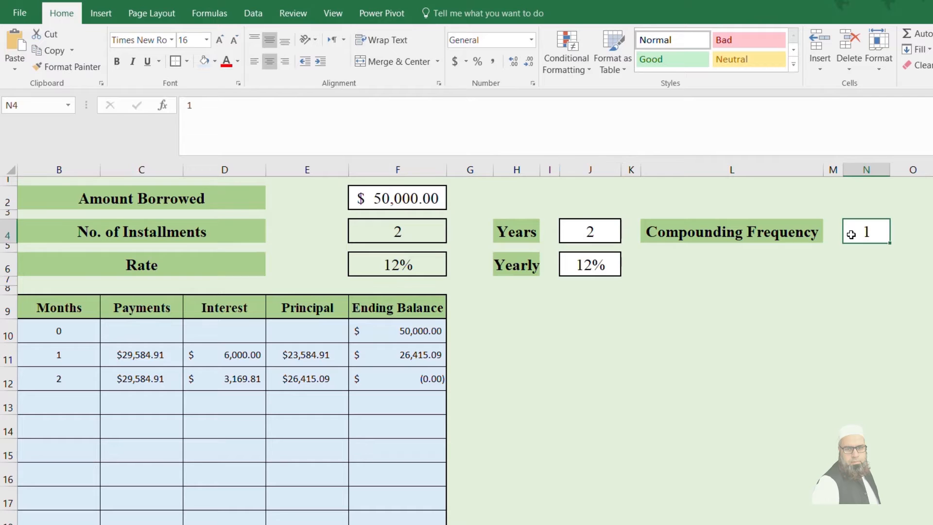
text(2)
key(Return)
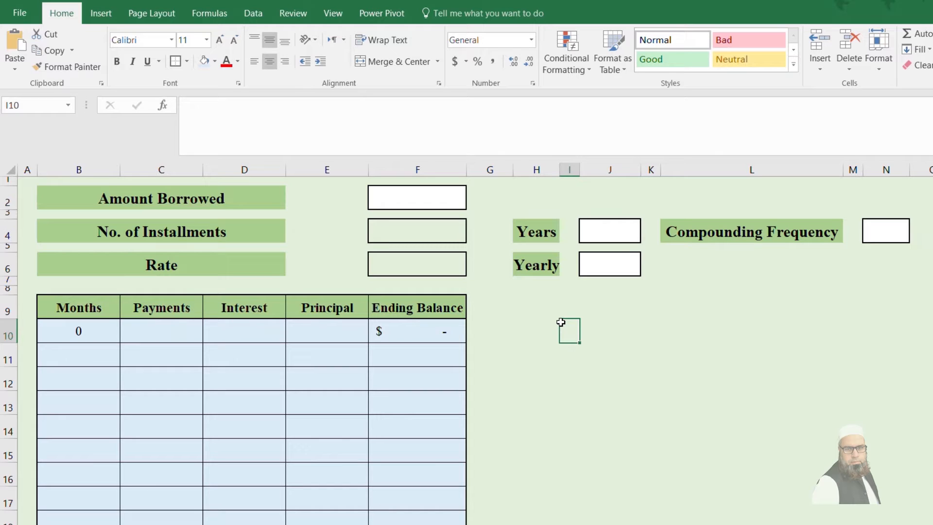
click(435, 195)
click(600, 264)
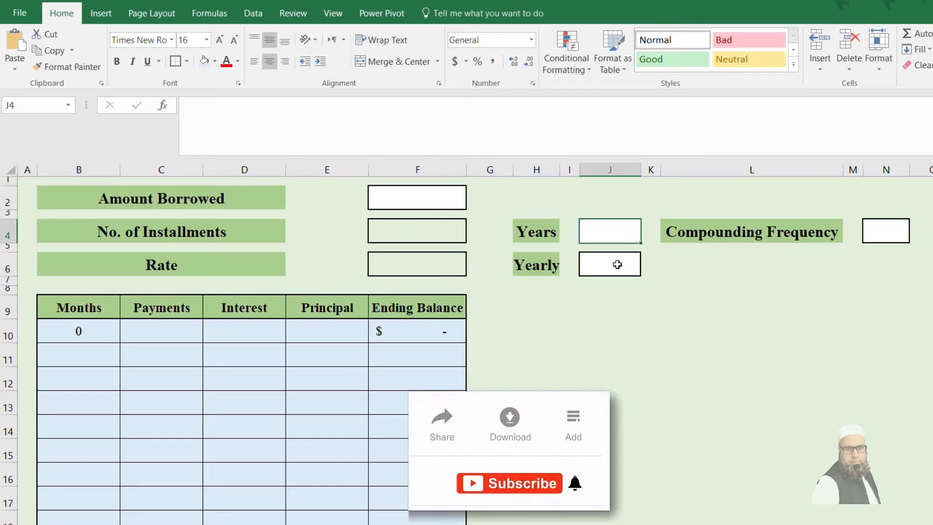
click(889, 228)
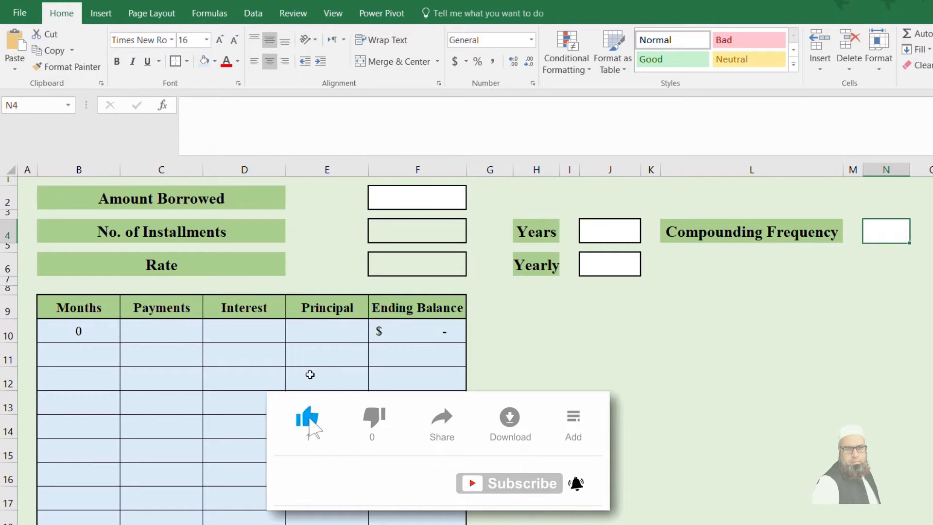
Step: Enter 100,000 as the amount borrowed and 5 as the number of years
click(442, 192)
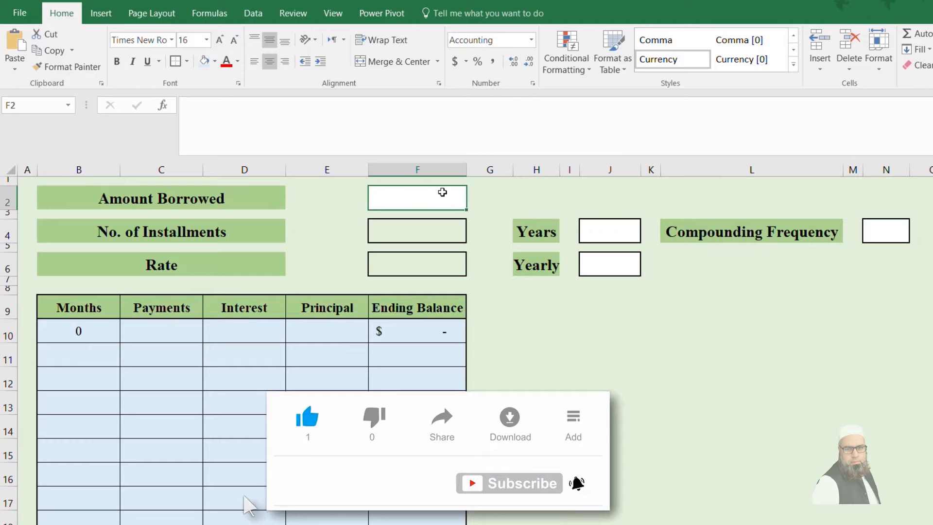
text(100,)
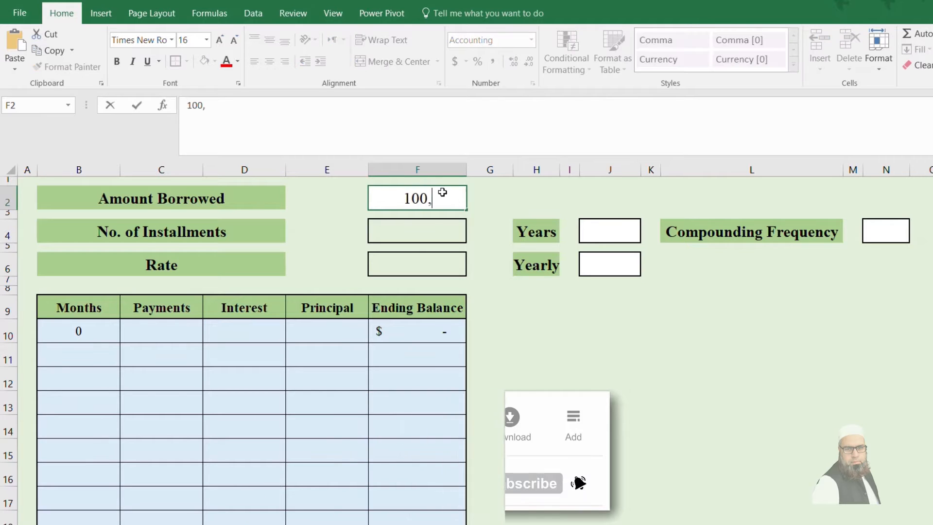
text(000)
key(Return)
click(626, 235)
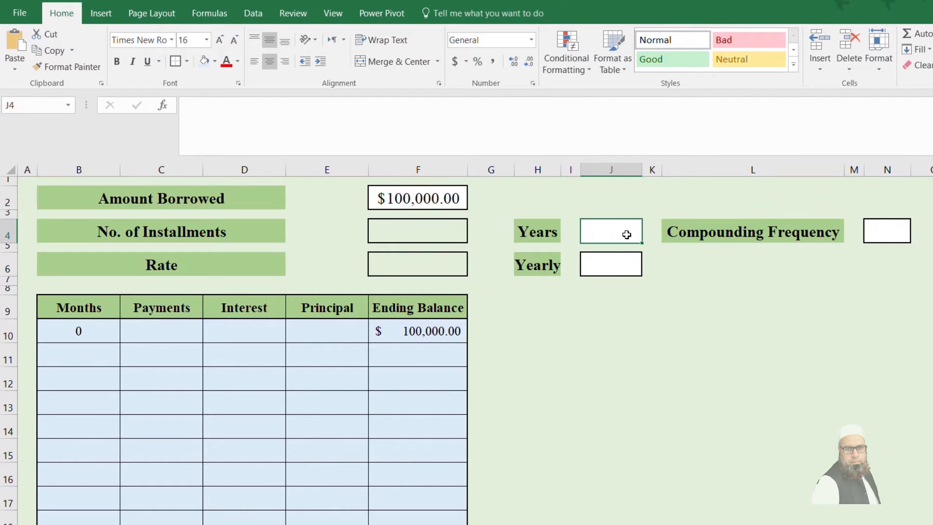
text(5)
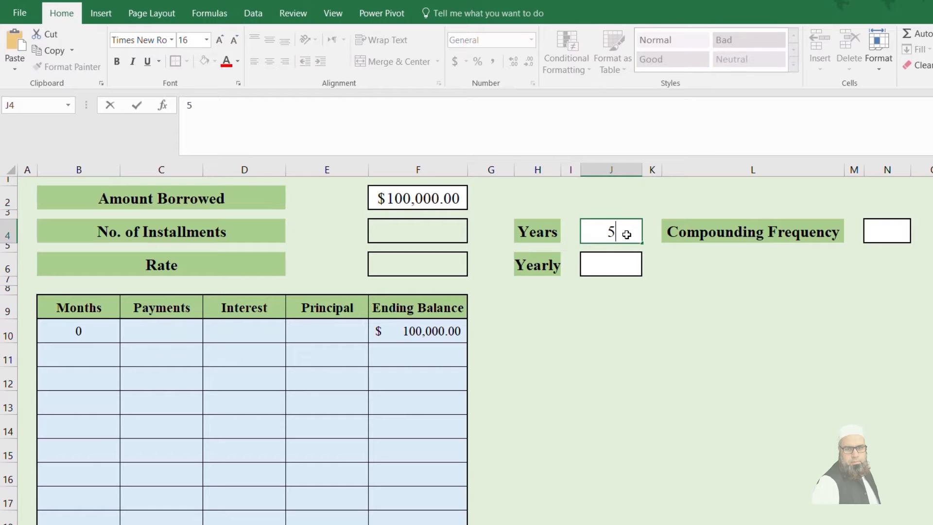
key(Return)
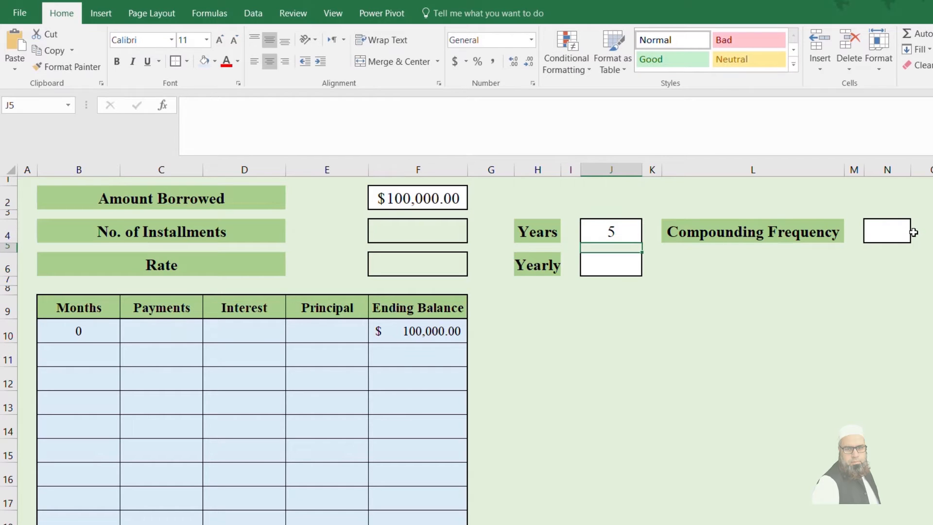
Step: Set the compounding frequency to 2 and the yearly rate to 14%
click(884, 230)
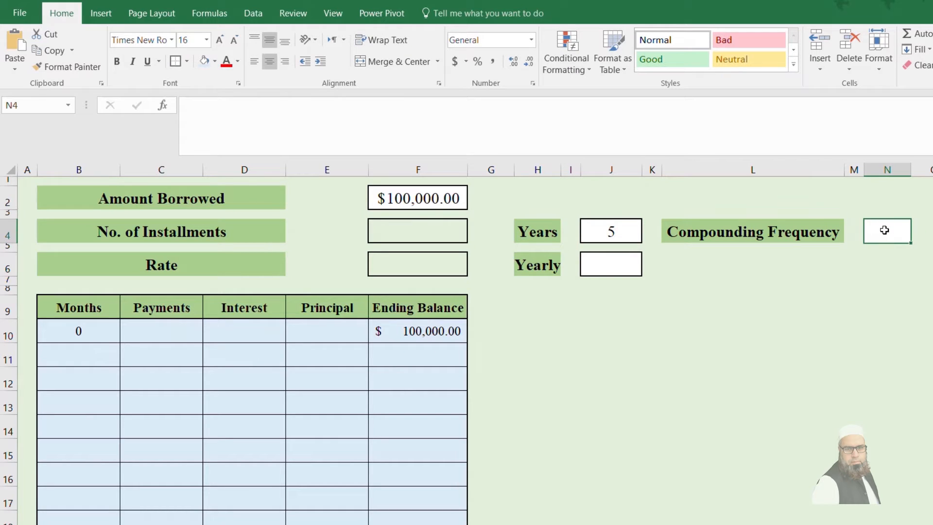
text(2)
key(Return)
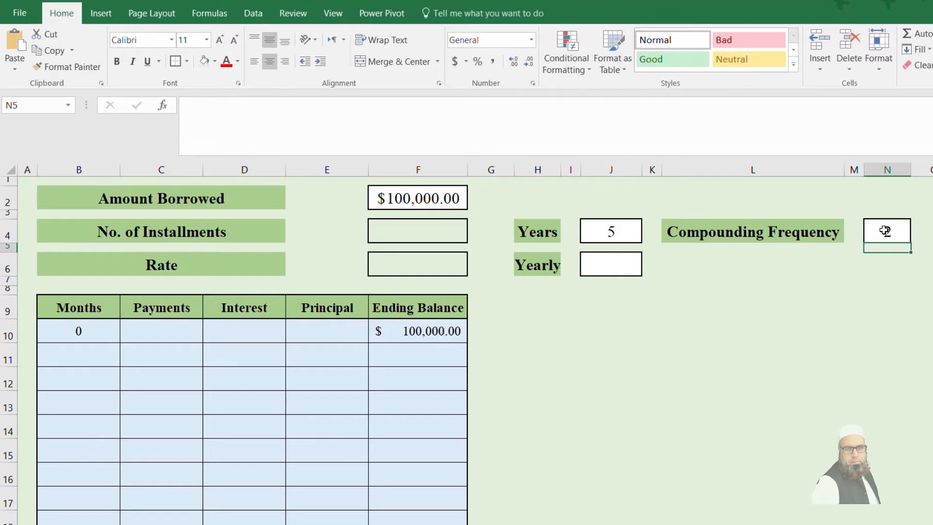
click(617, 259)
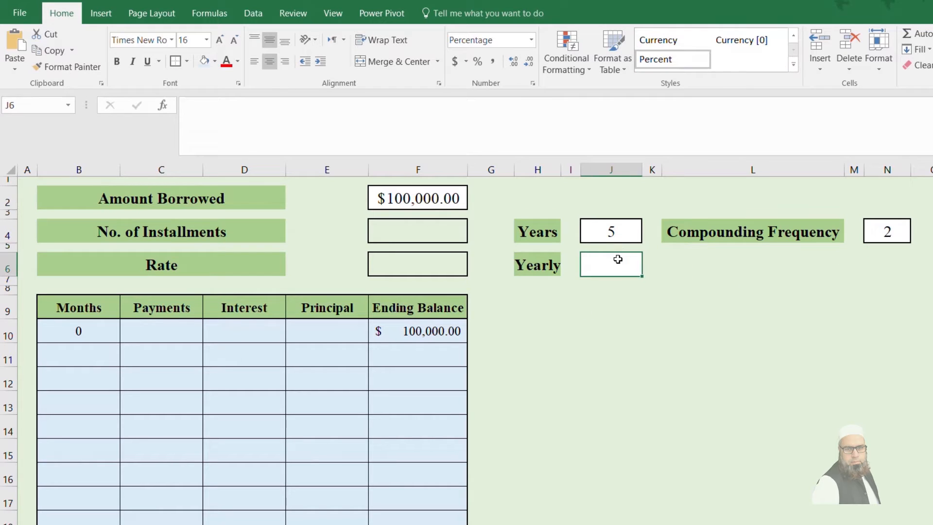
text(14)
key(Return)
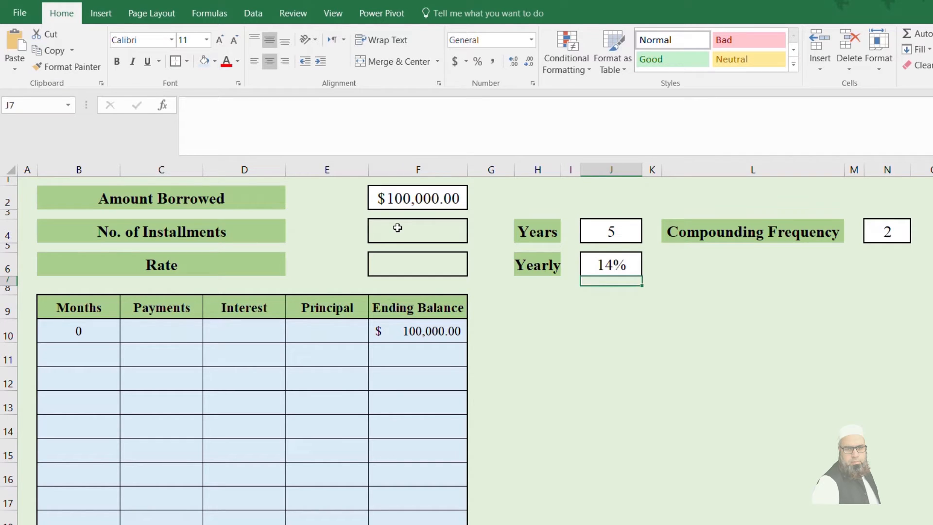
Step: Calculate the number of installments in F4 as years times compounding frequency with =J4*N4
click(436, 229)
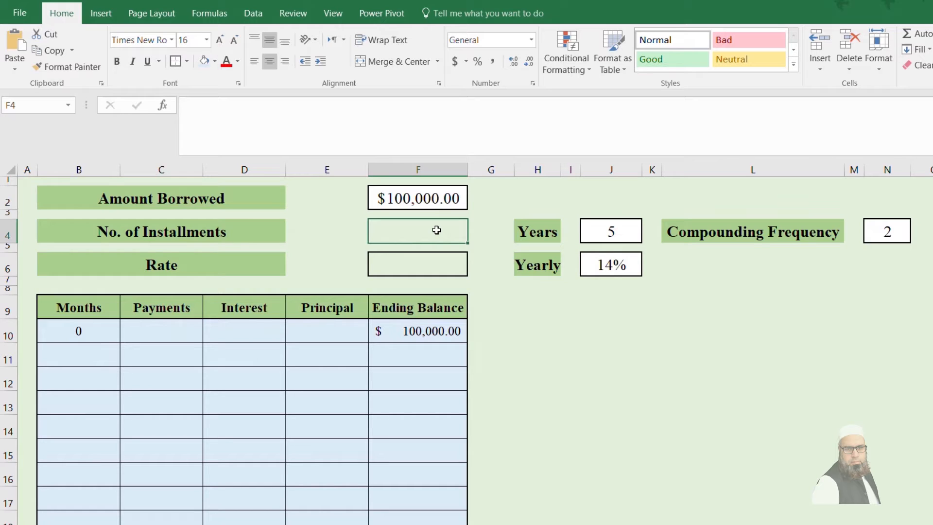
text(=)
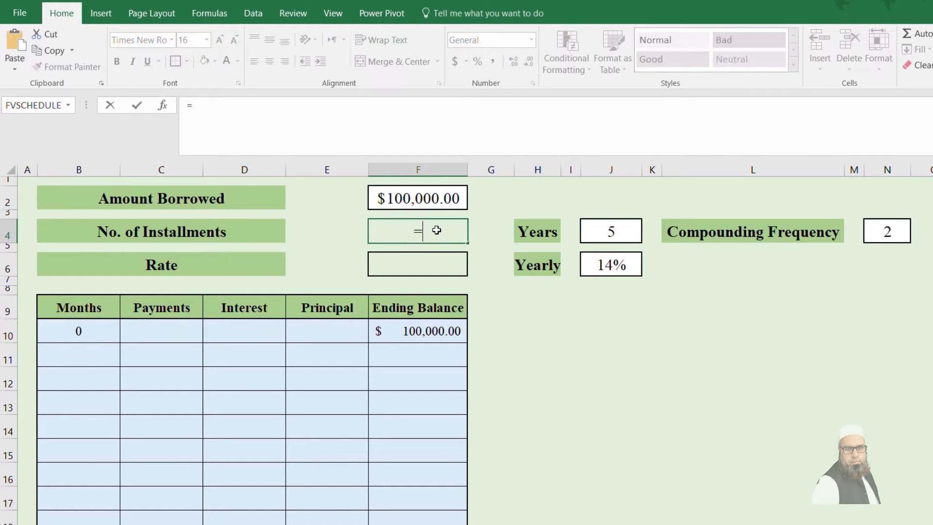
click(612, 230)
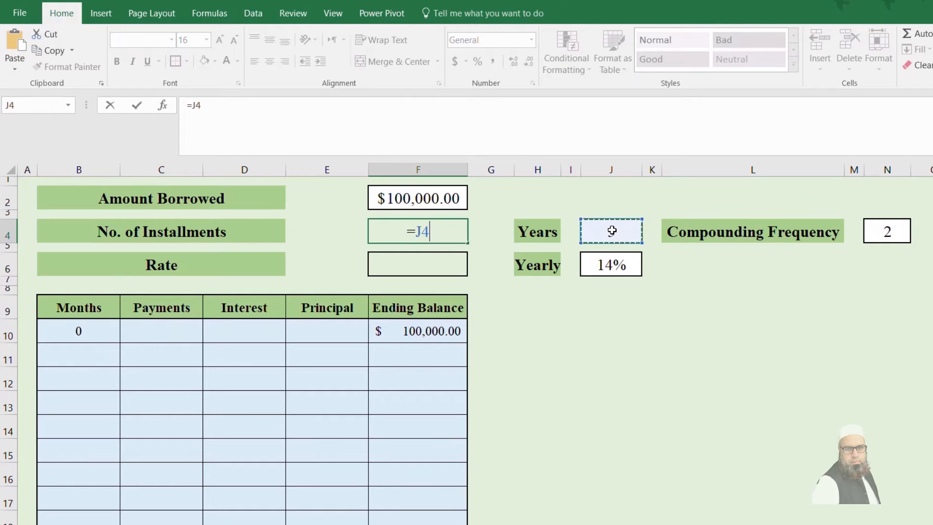
text(*)
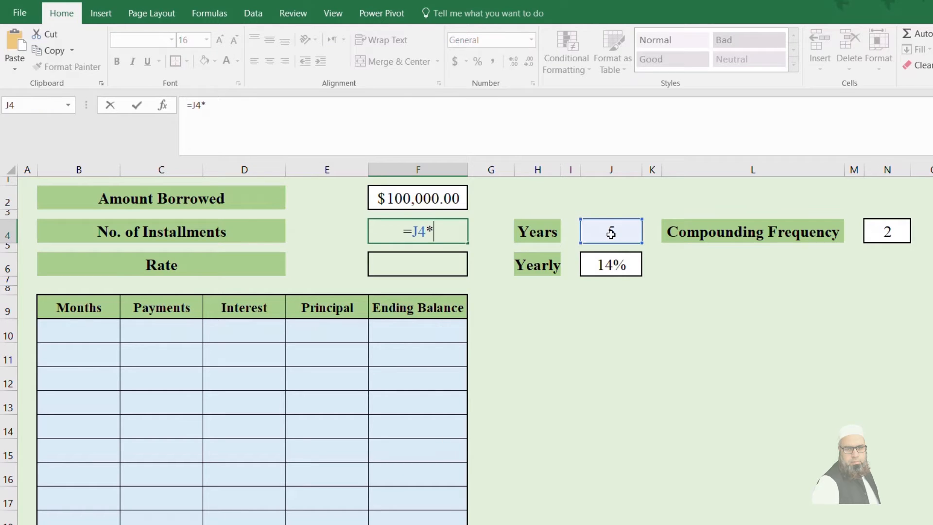
click(893, 229)
key(Return)
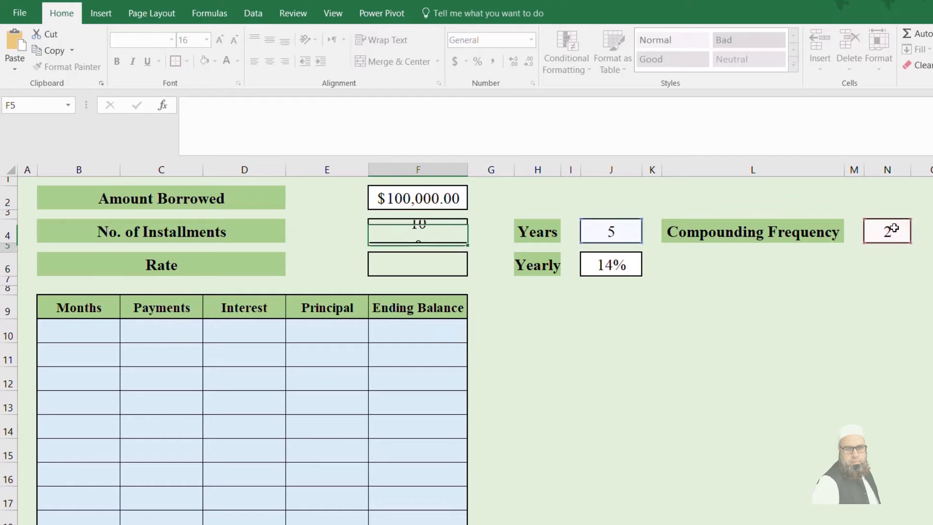
Step: Calculate the rate per period in F6 by dividing the yearly rate by the compounding frequency with =J6/N4
click(403, 264)
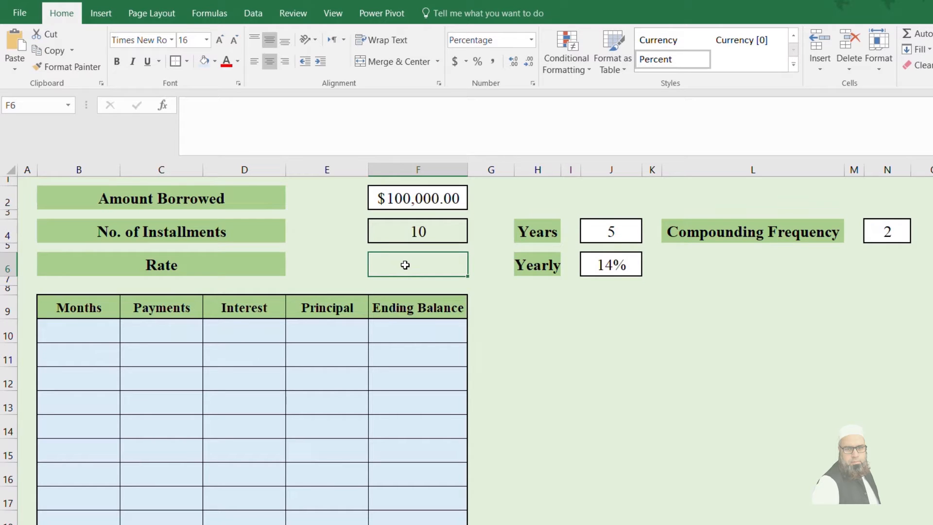
text(=)
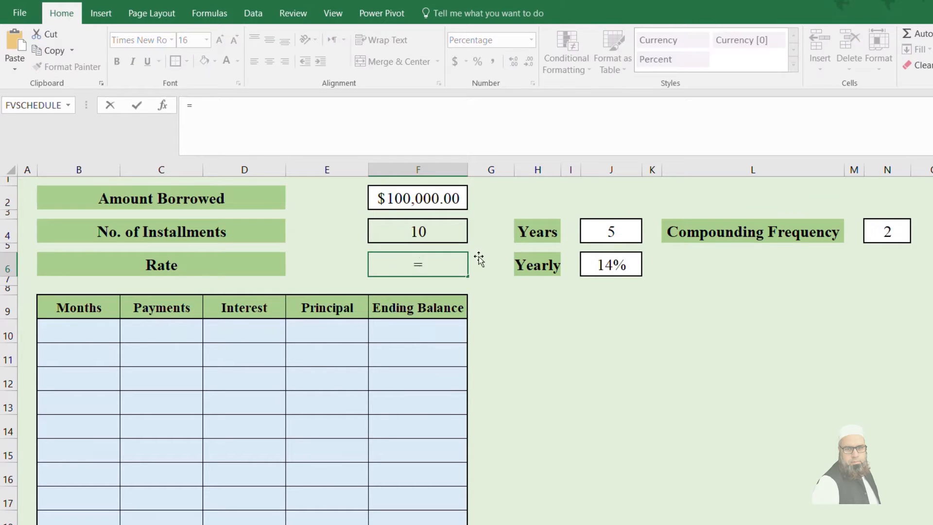
click(606, 274)
text(/)
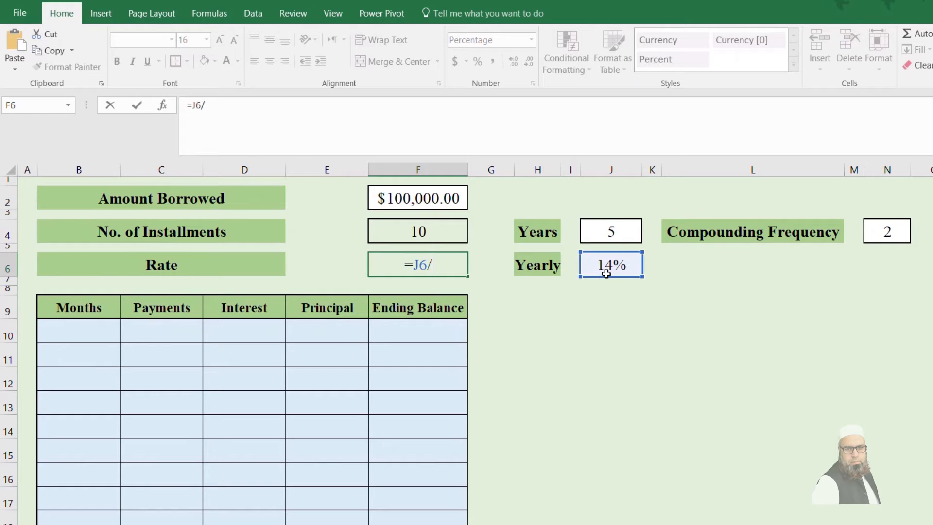
click(883, 230)
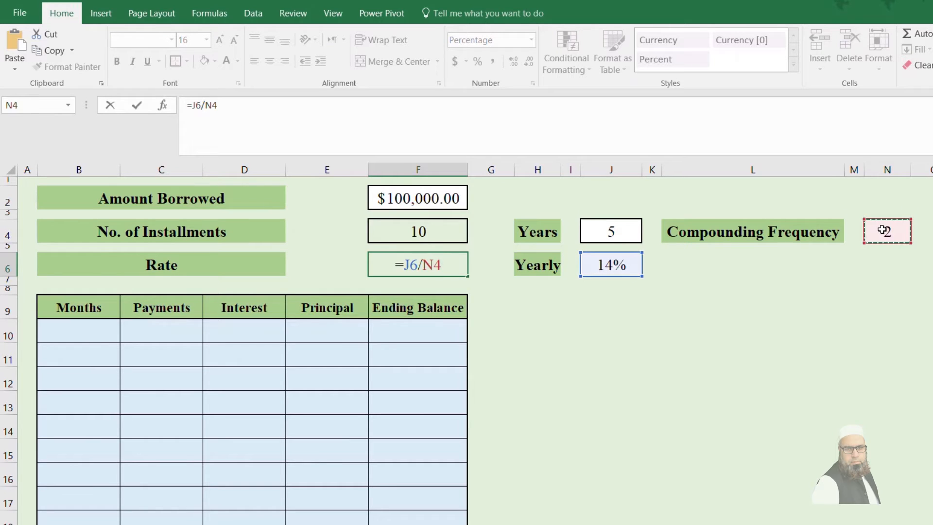
key(Return)
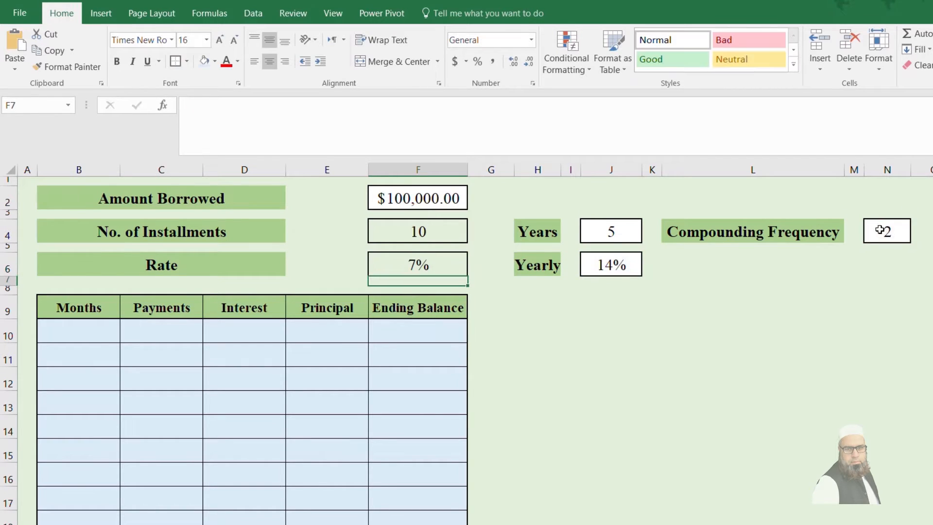
click(442, 271)
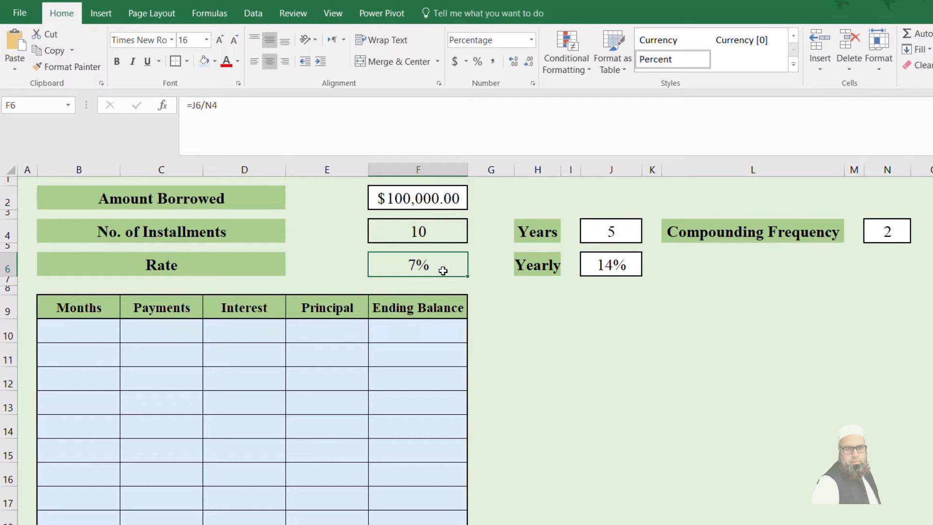
Step: Rename the Months header in B9 to Installments
click(97, 335)
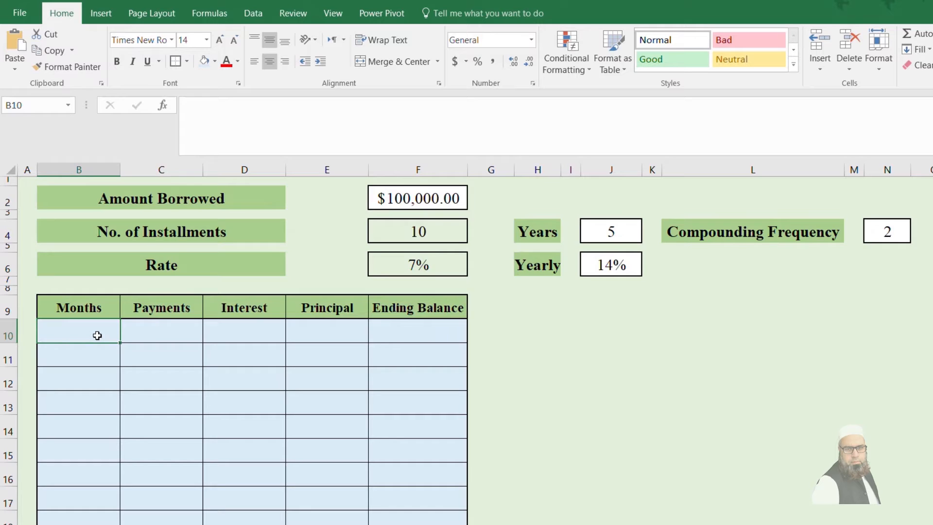
text(=)
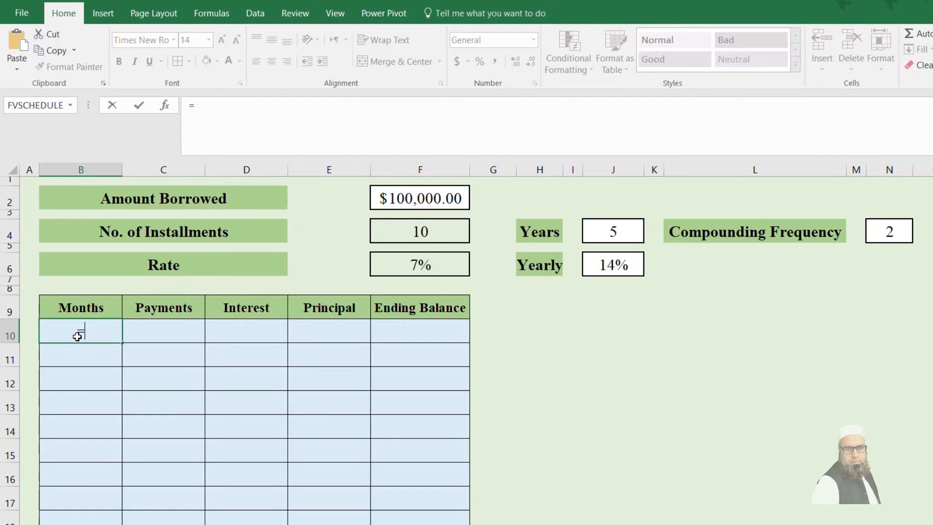
key(BackSpace)
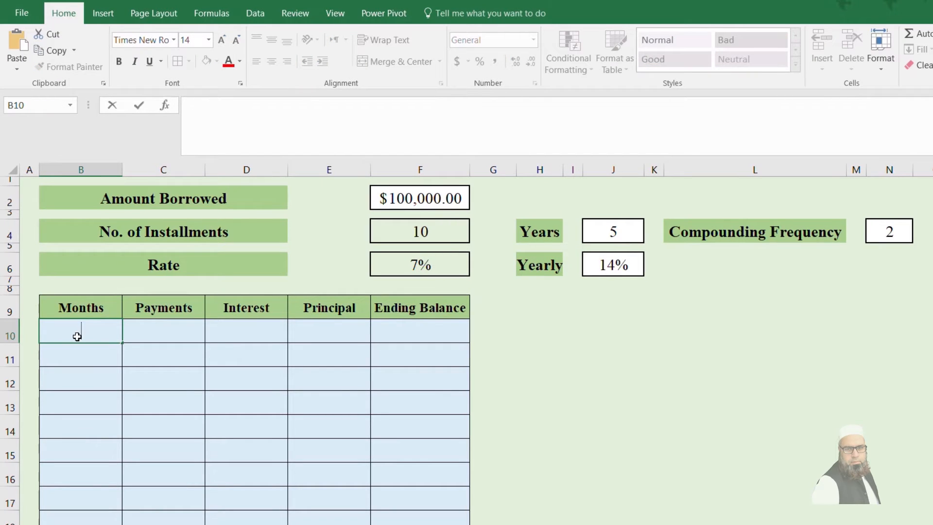
click(81, 309)
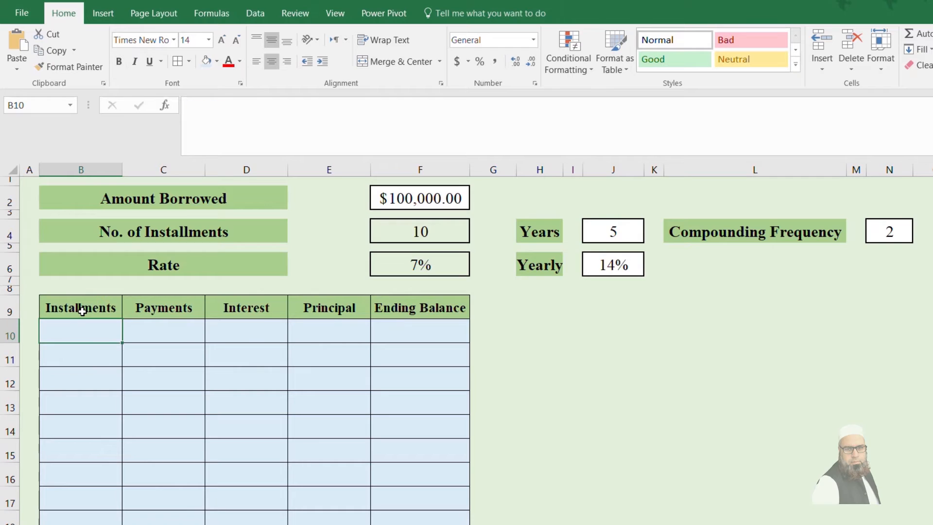
Step: Start an IF formula in B10 that tests whether ROWS(B$10:B10)-1 is greater than the number of installments in $F$4
text(=if()
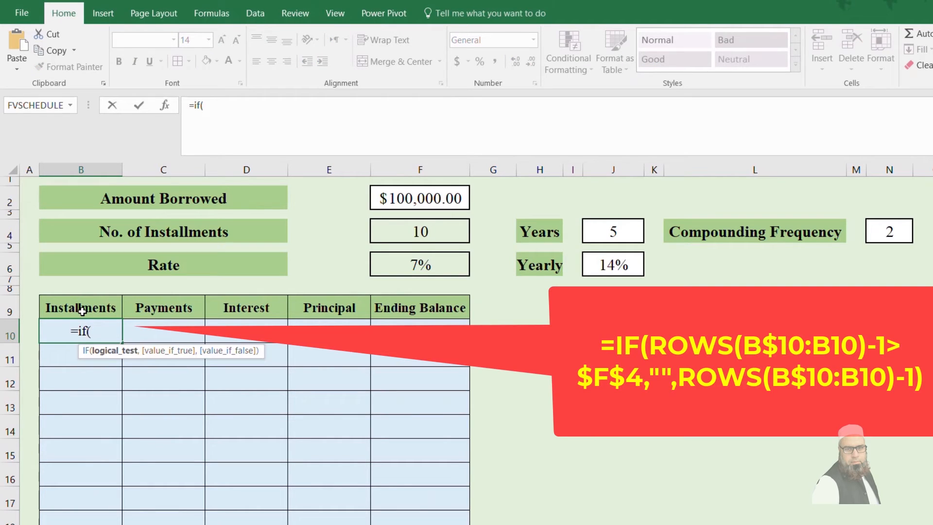
text(rows(B10)
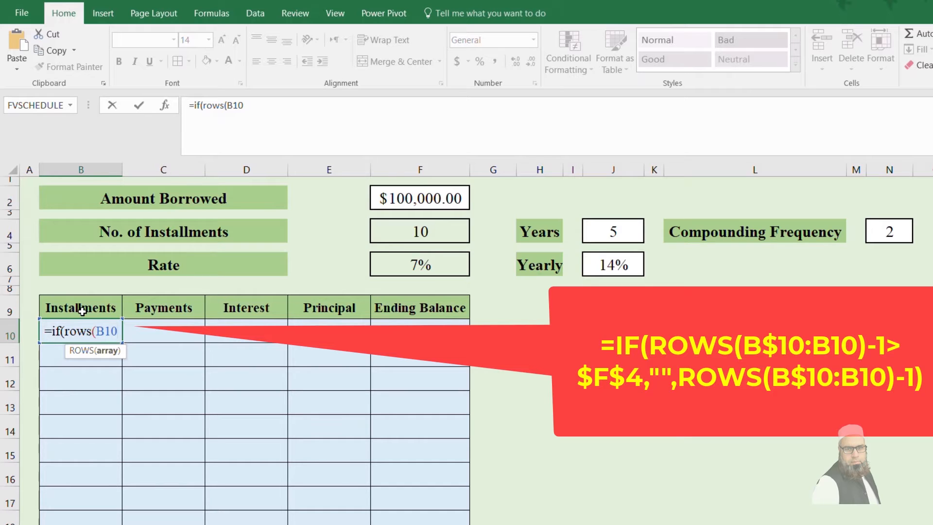
key(F4)
key(F4)
text(:)
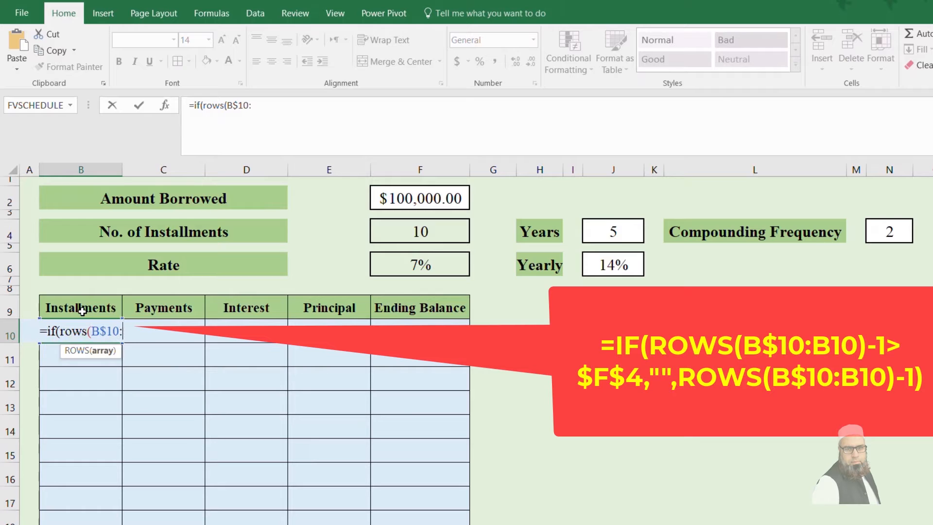
text(B10)
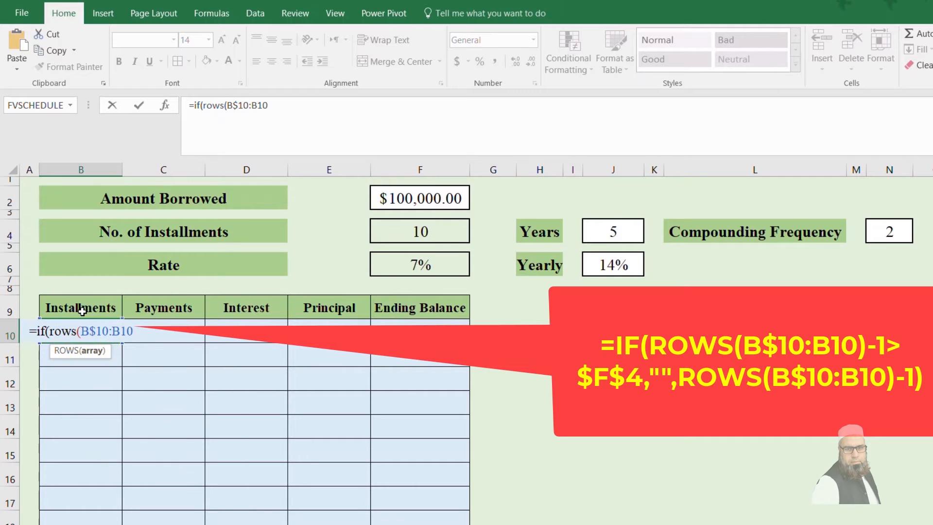
text())-)
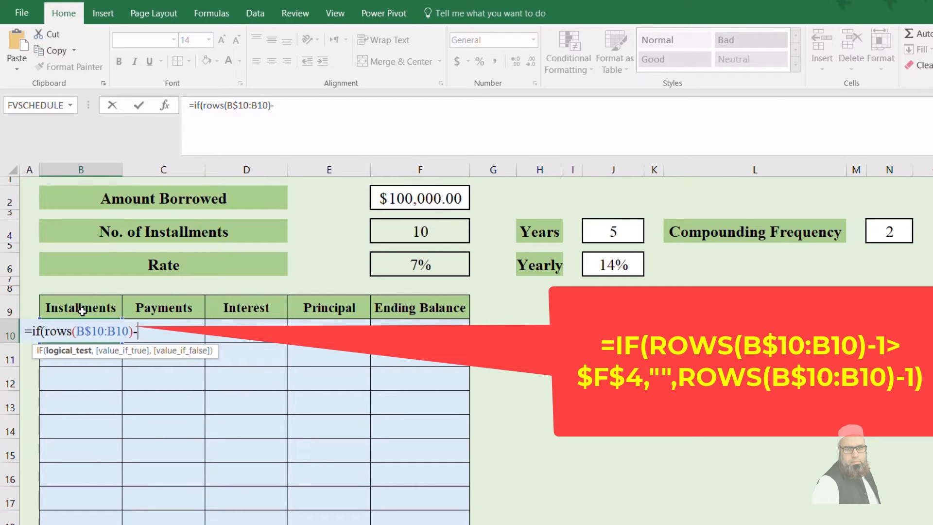
text(1>)
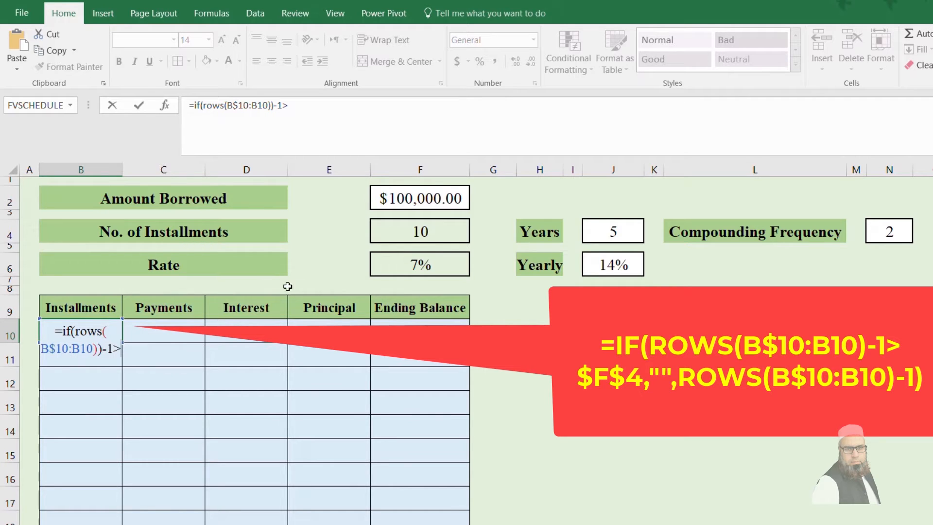
click(418, 229)
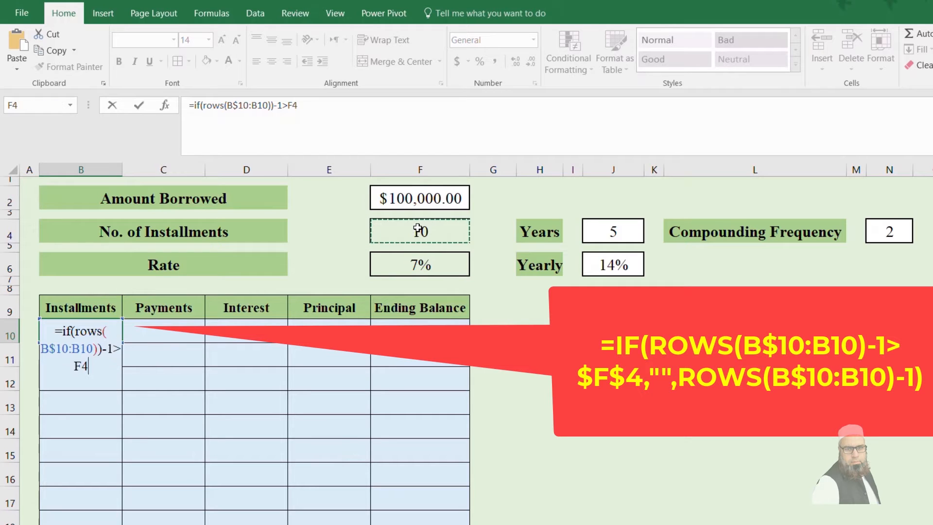
key(F4)
text(,)
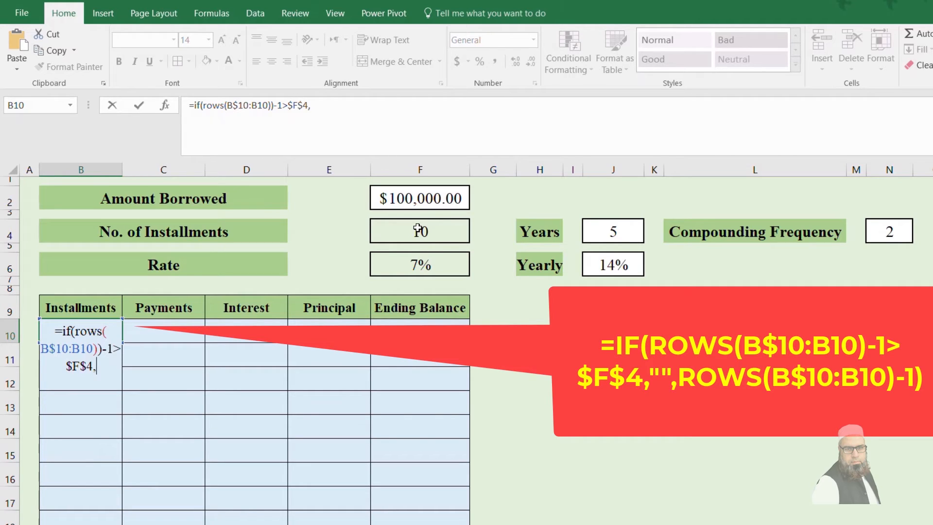
Step: Complete the B10 formula with "" if true and ROWS(B$10:B10)-1 if false, and fill it down the Installments column
text("",R)
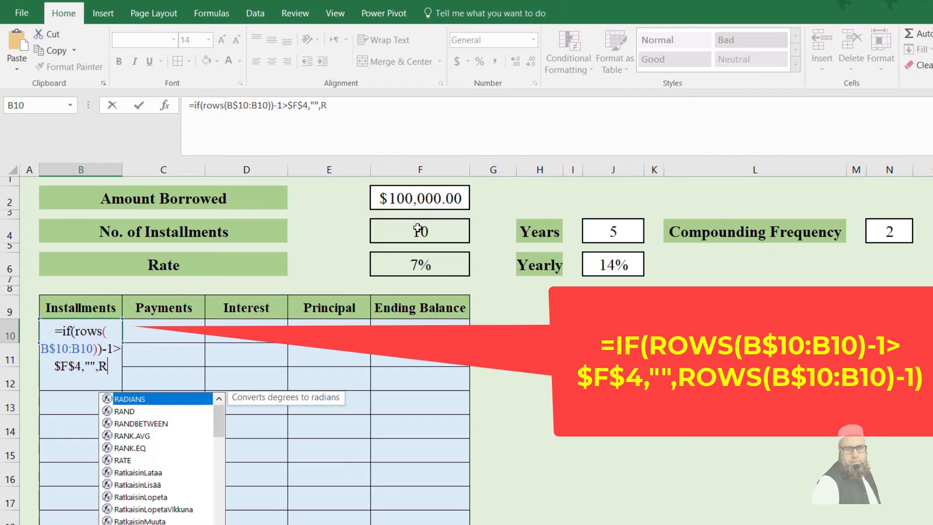
text(ows()
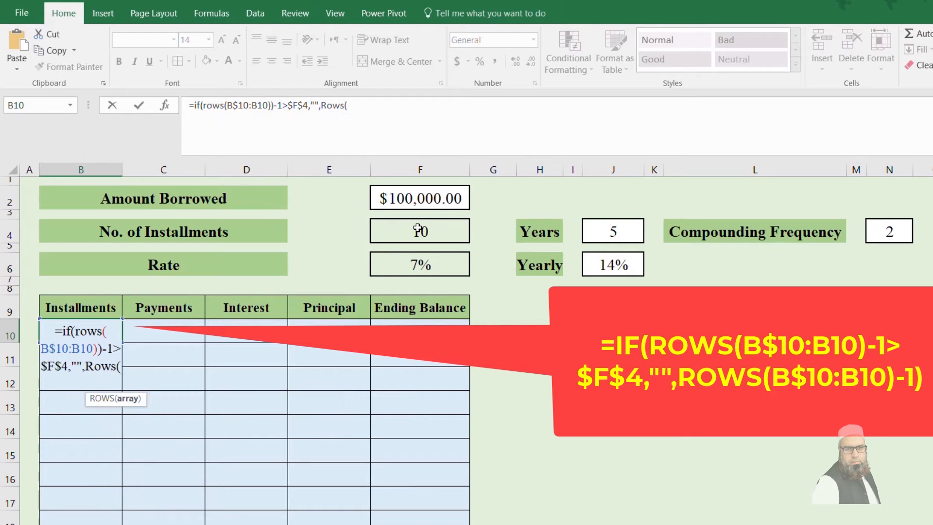
text(B10)
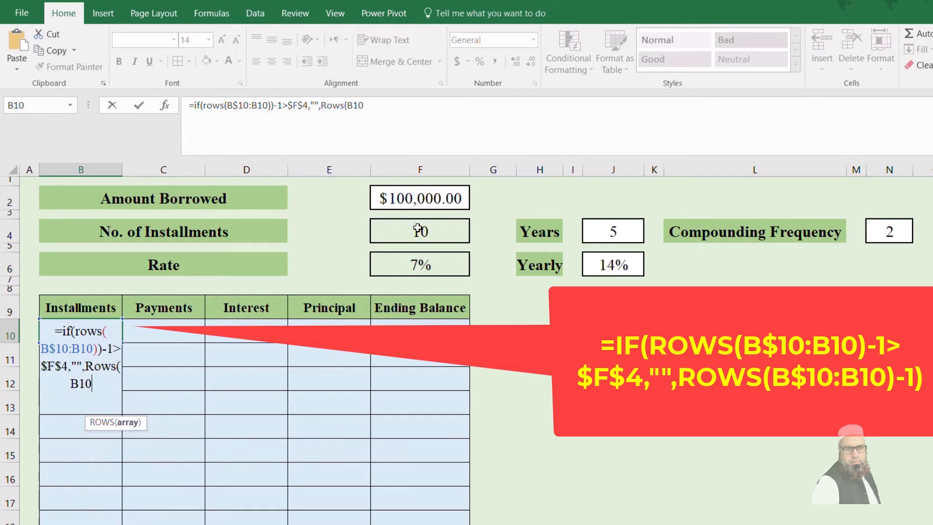
key(F4)
key(F4)
text(:B10)
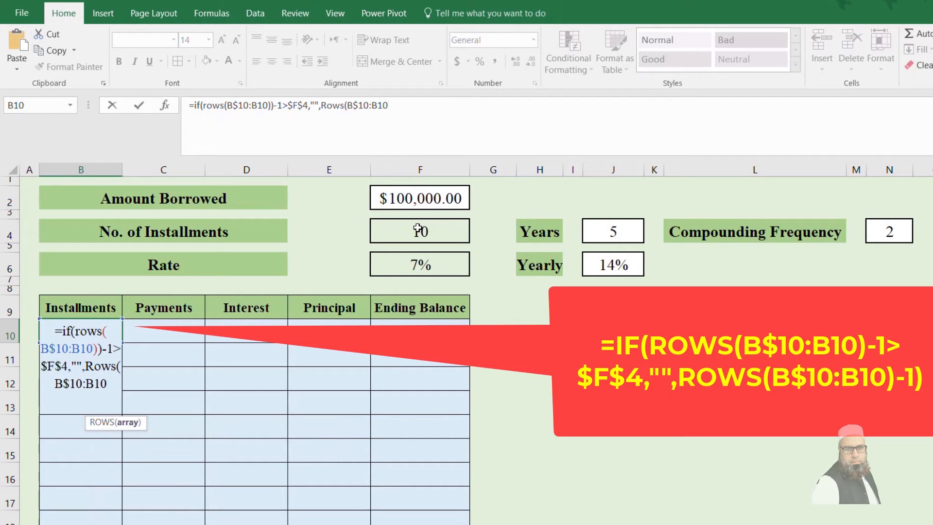
text())
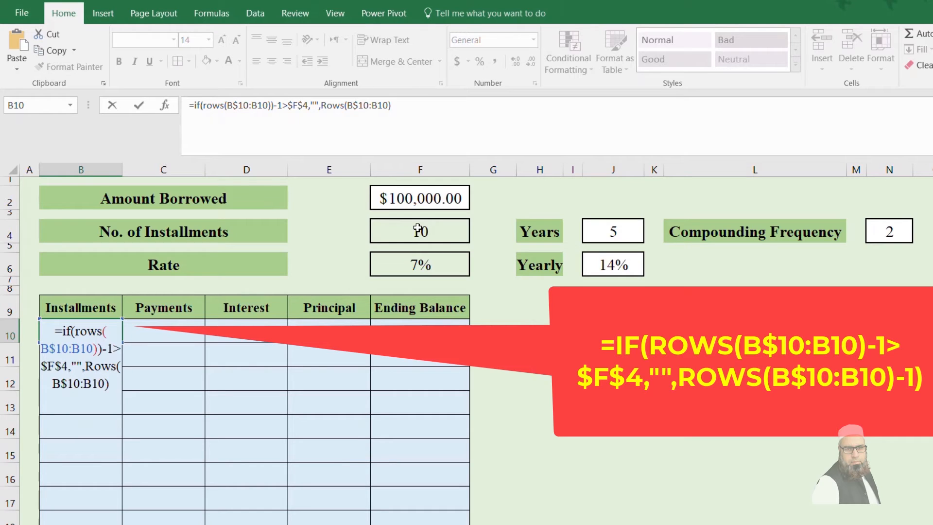
text(-1))
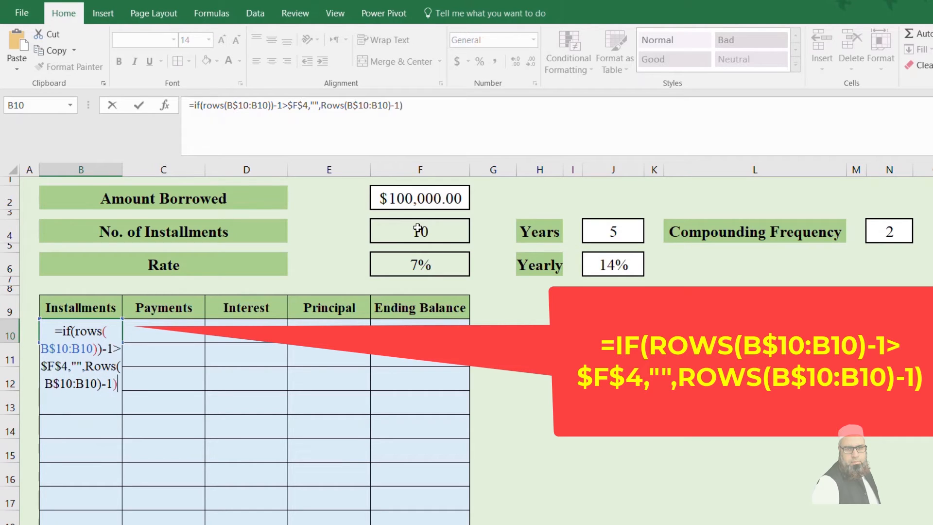
key(ctrl+Return)
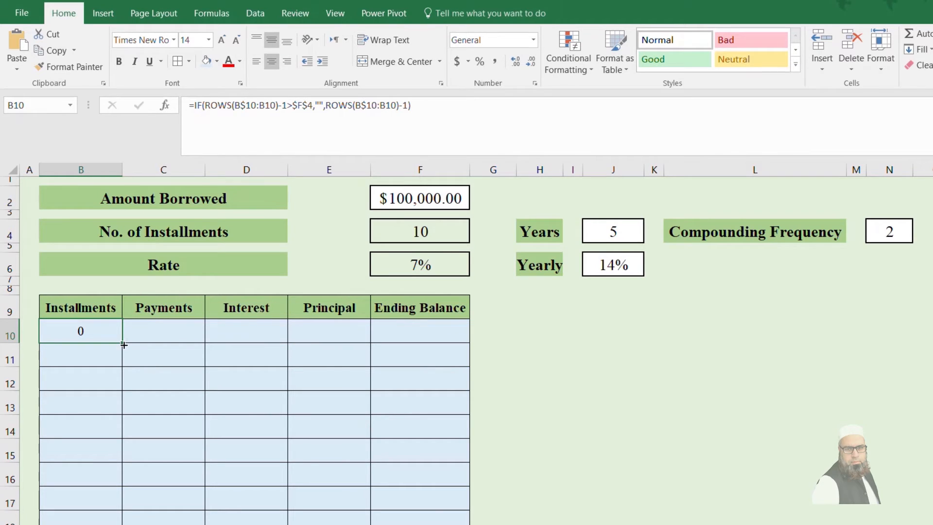
drag(124, 344, 124, 524)
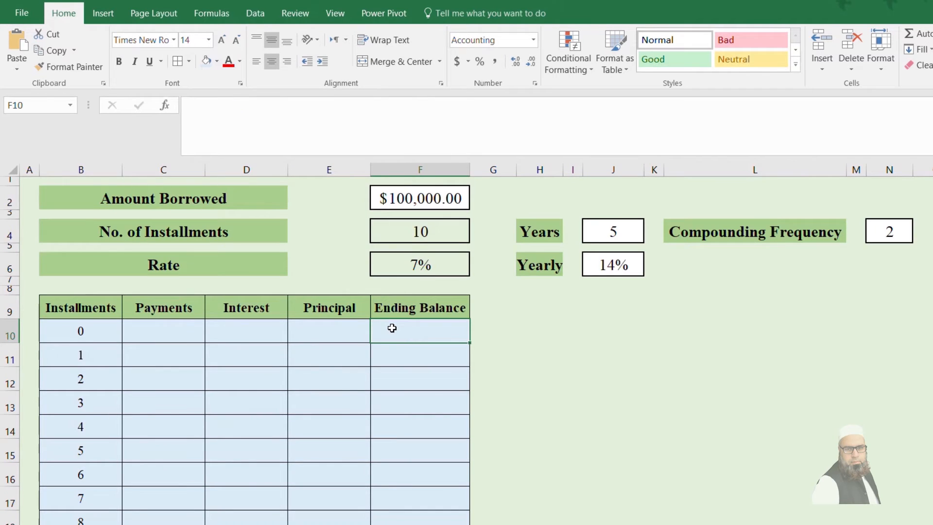
Step: Link the opening Ending Balance in F10 to the amount borrowed with =F2
text(=)
click(430, 200)
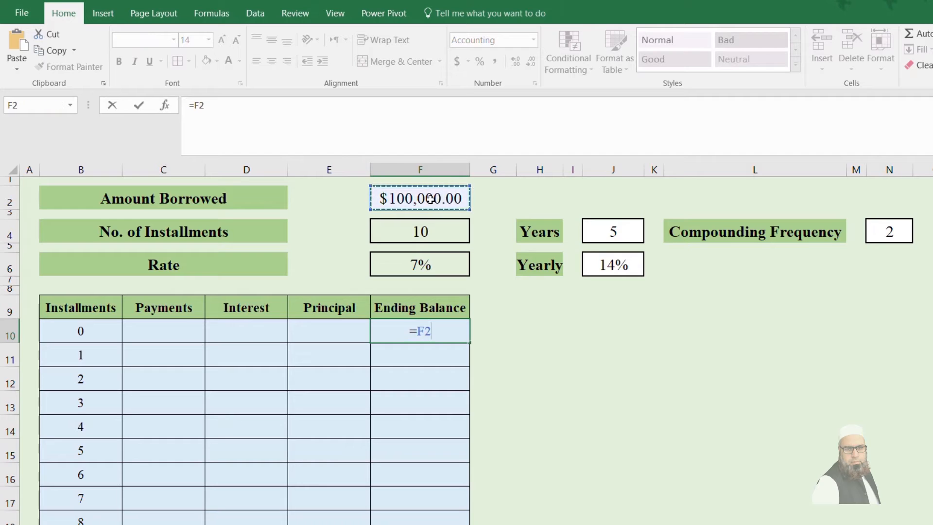
key(Return)
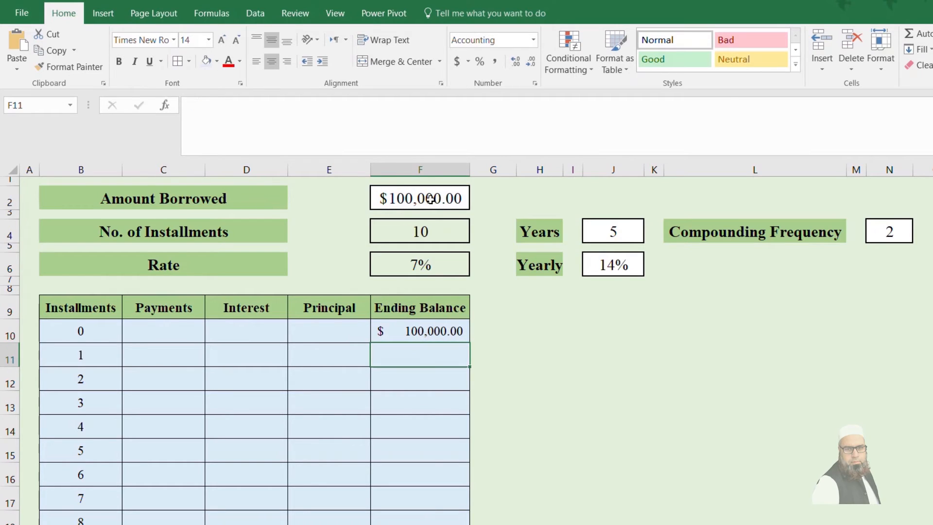
click(432, 326)
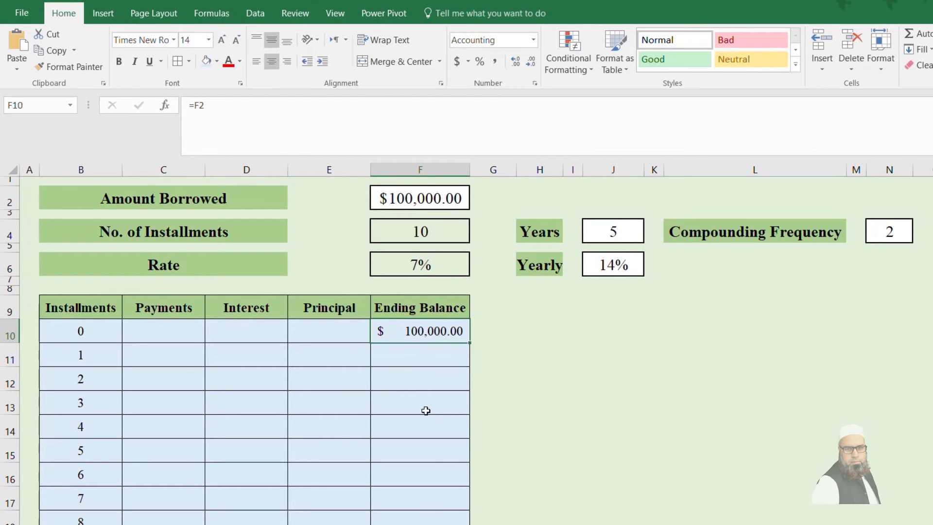
Step: Start the payment formula in C11 with =IF(B11="","", so it returns blank when the installment number is blank
click(144, 353)
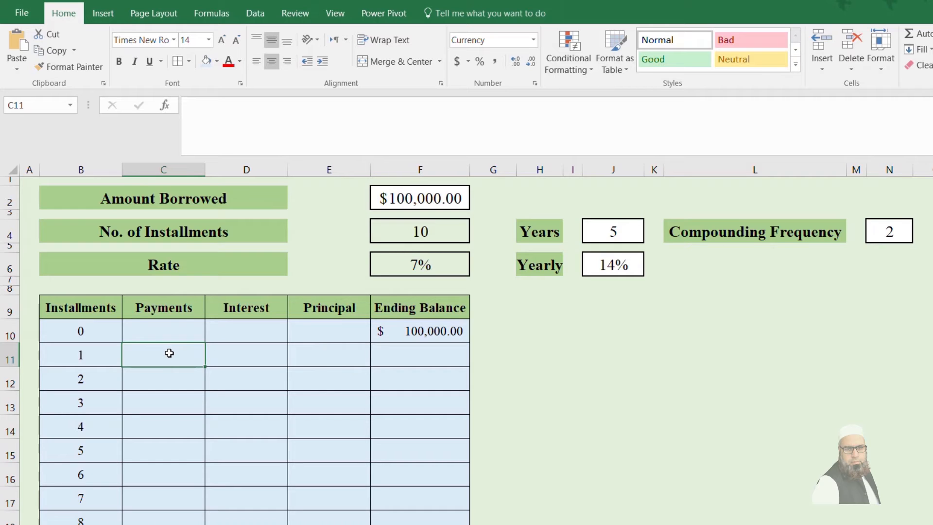
text(=if()
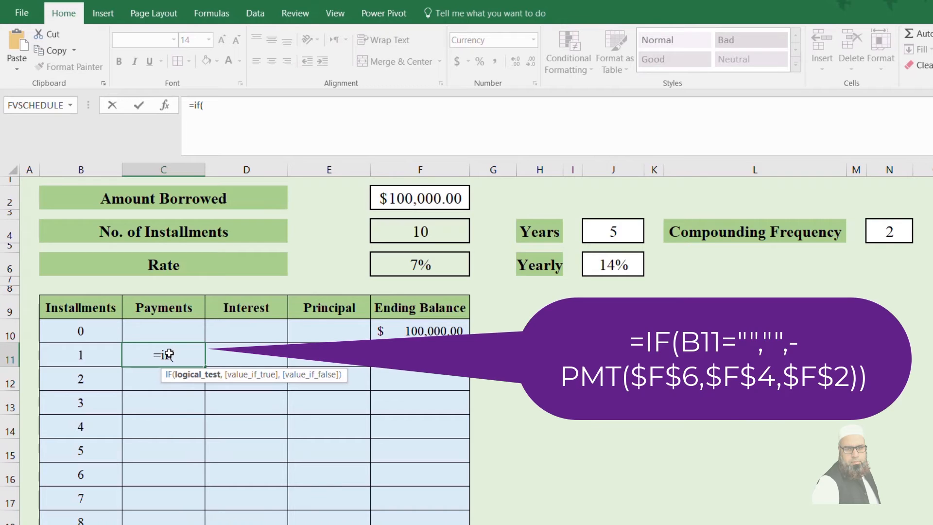
text(B11)
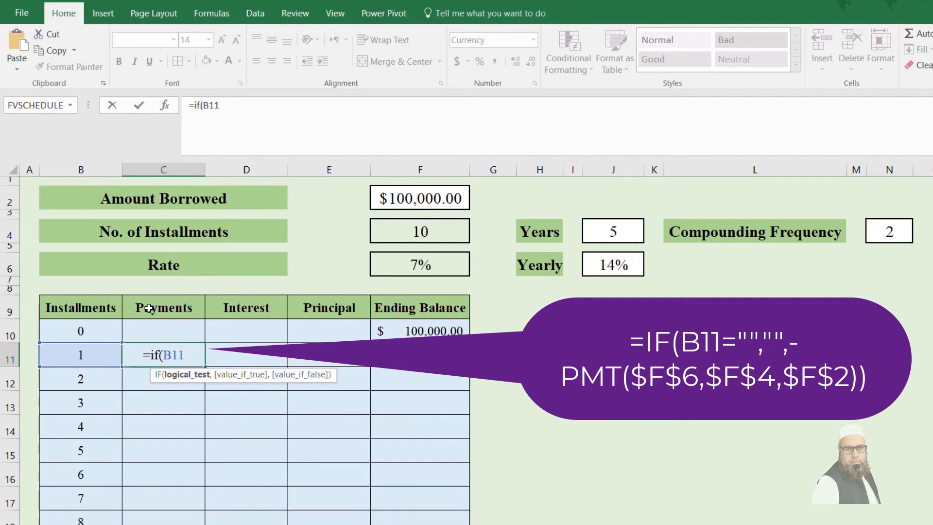
text(="",)
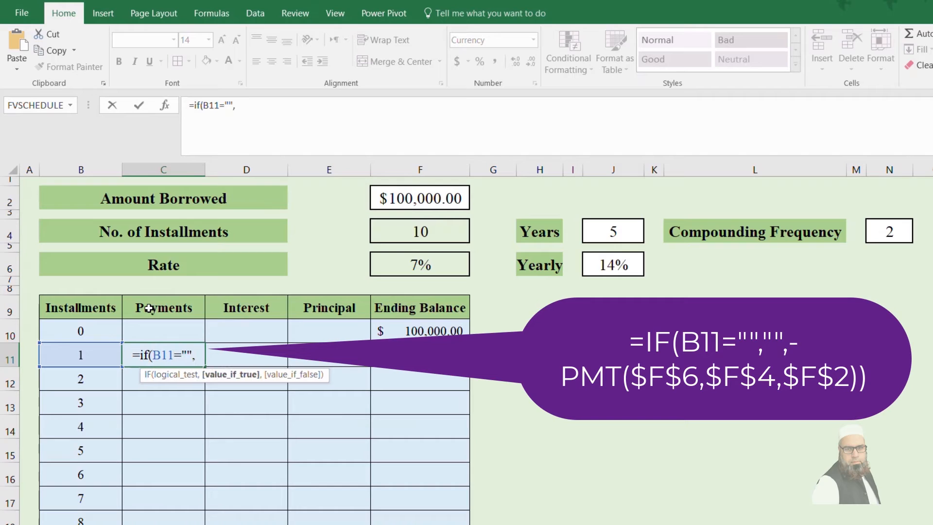
text("")
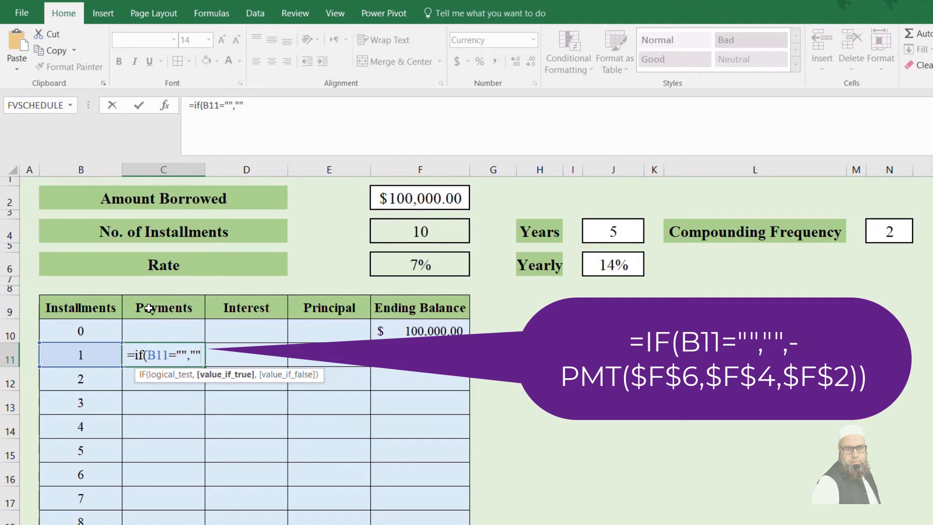
text(,)
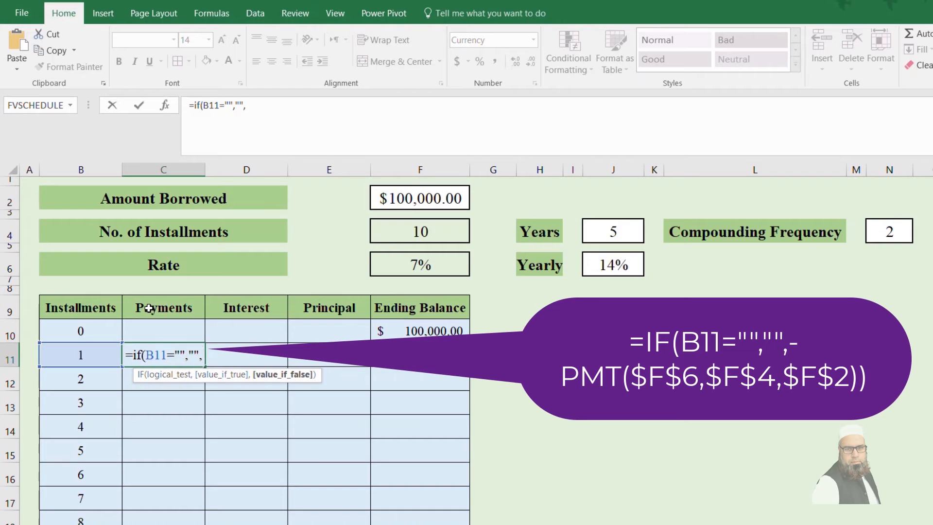
text(-)
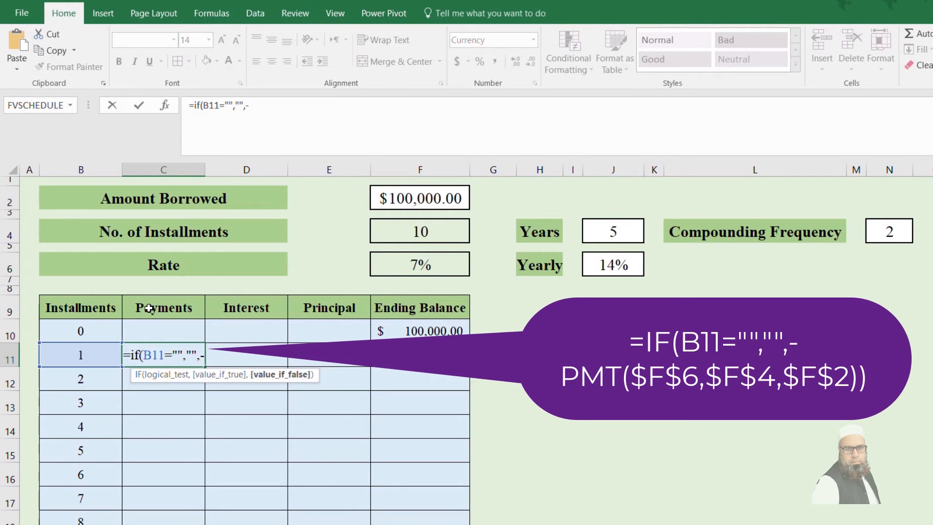
text(pmt()
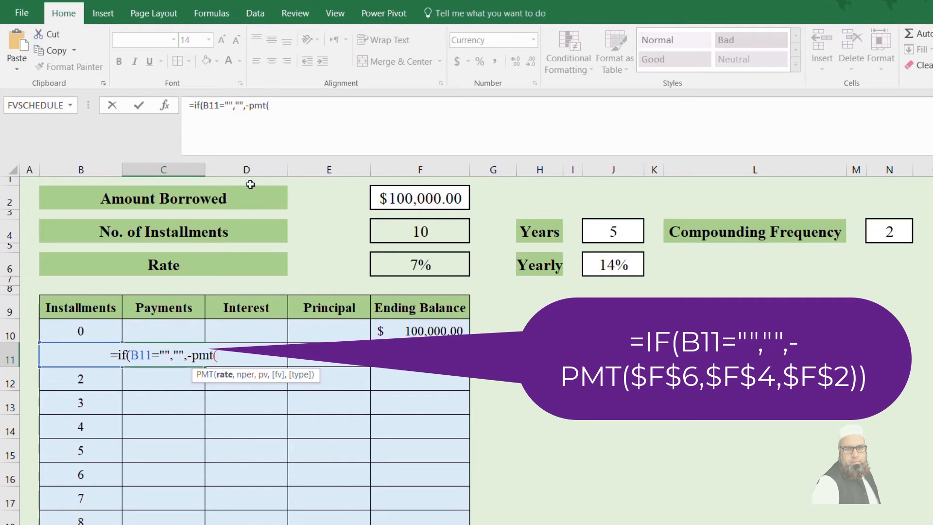
Step: Complete the C11 formula with -PMT($F$6,$F$4,$F$2) as the value if false and fill it down the Payments column
click(406, 262)
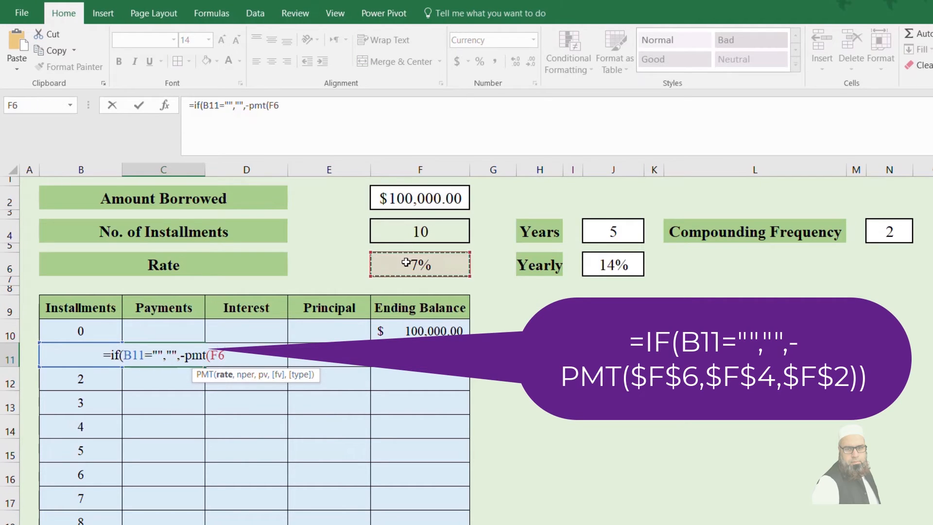
key(F4)
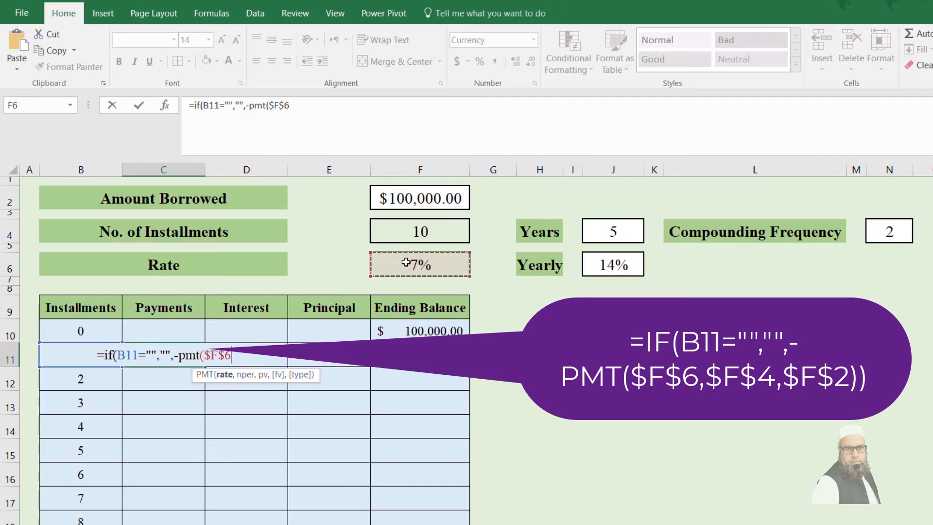
text(,)
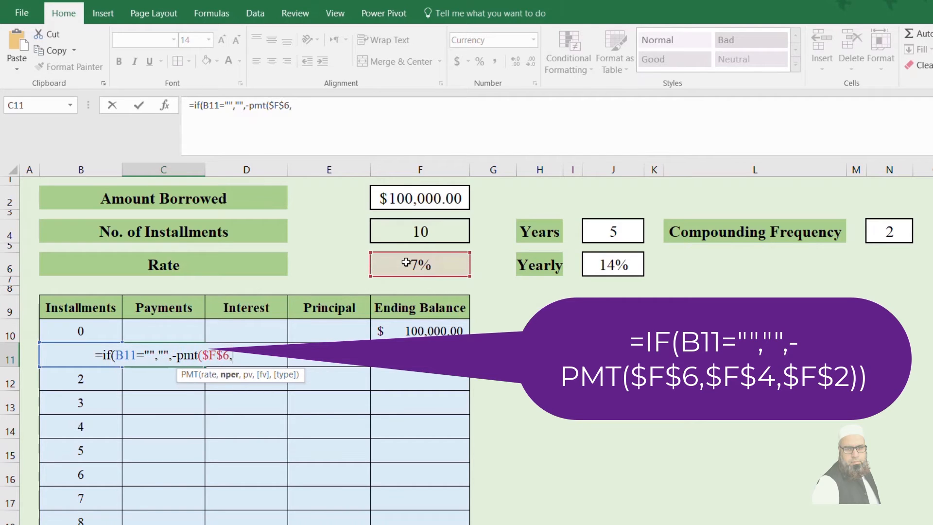
click(433, 229)
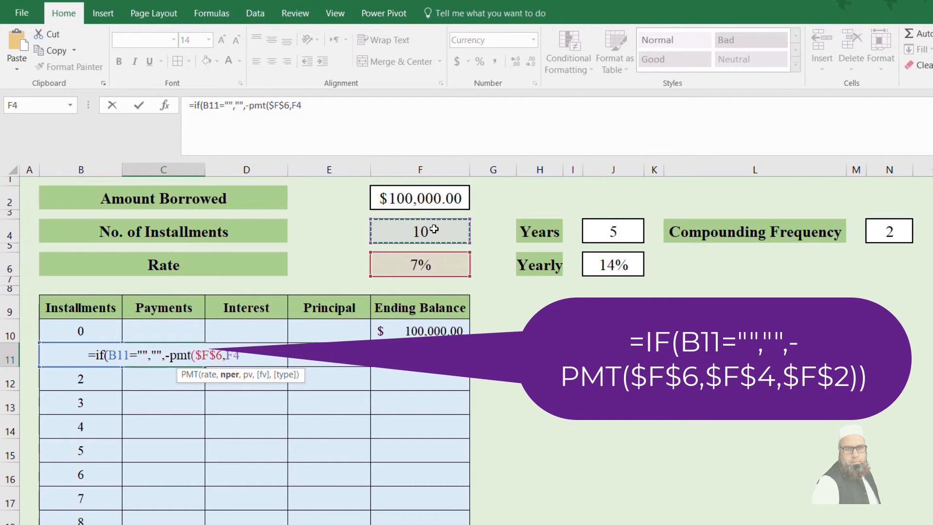
key(F4)
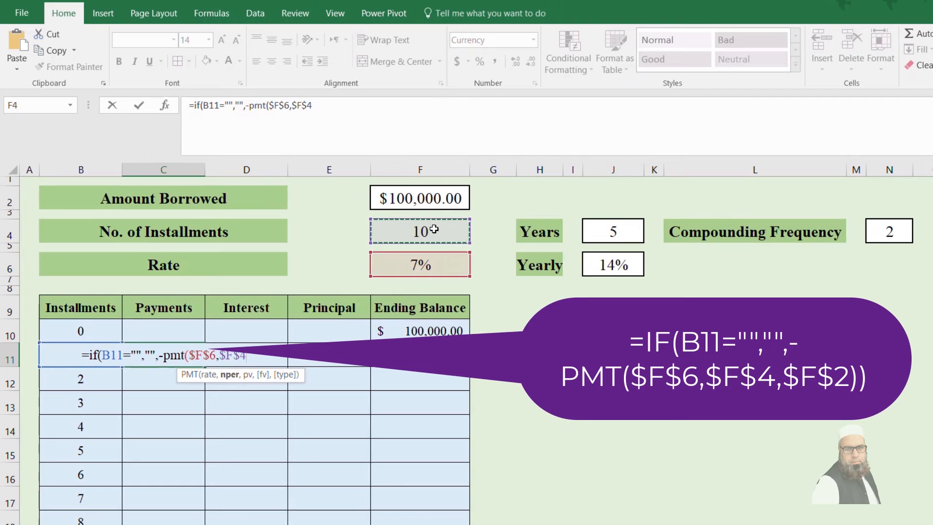
text(,)
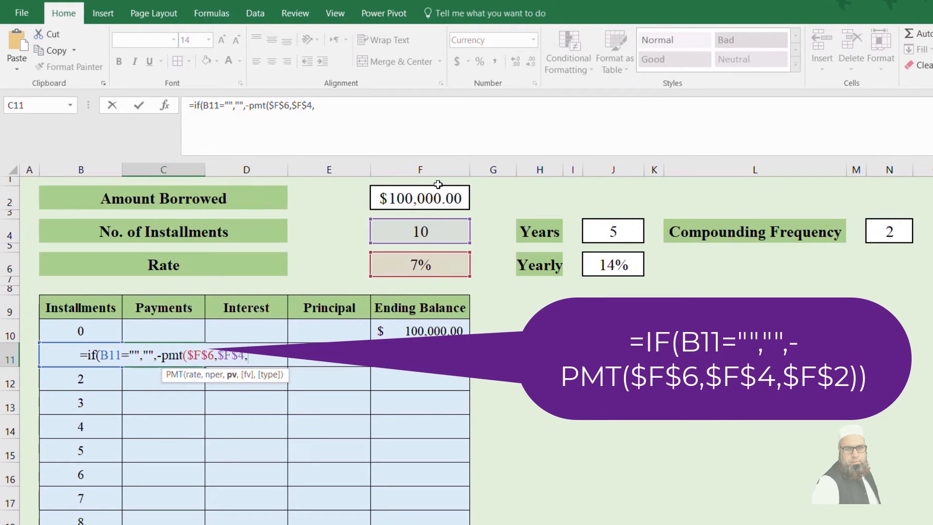
click(421, 202)
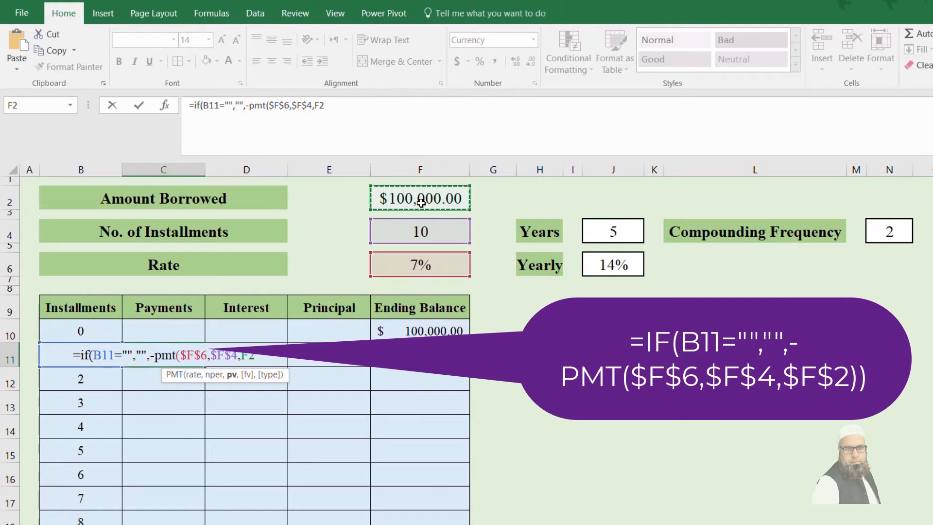
key(F4)
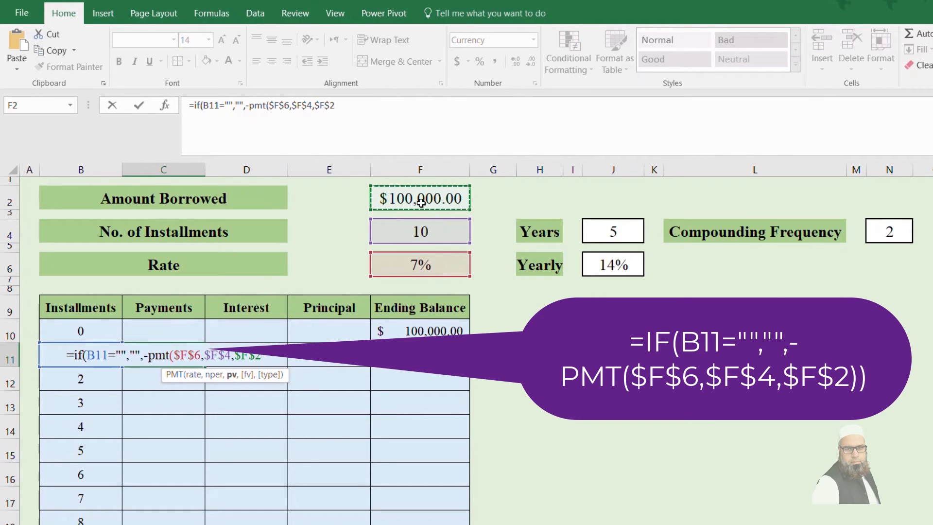
text())
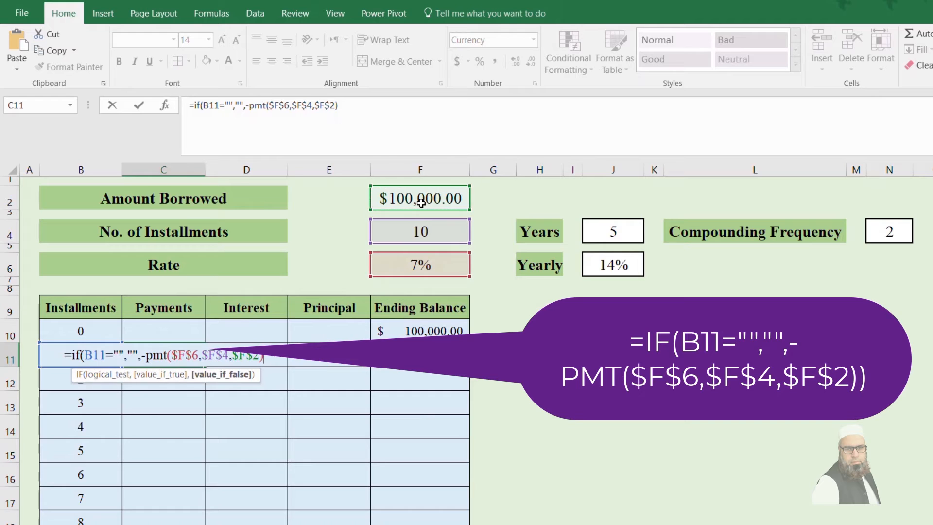
key(ctrl+Return)
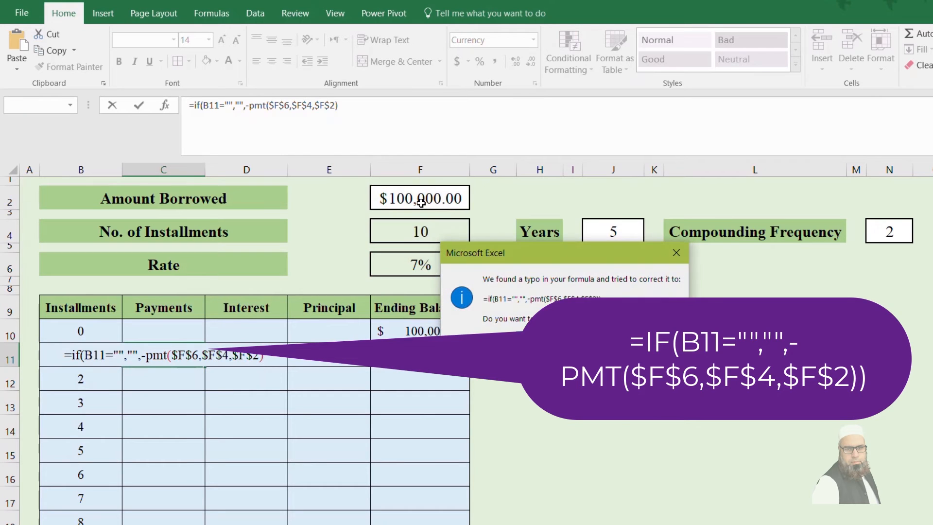
key(Return)
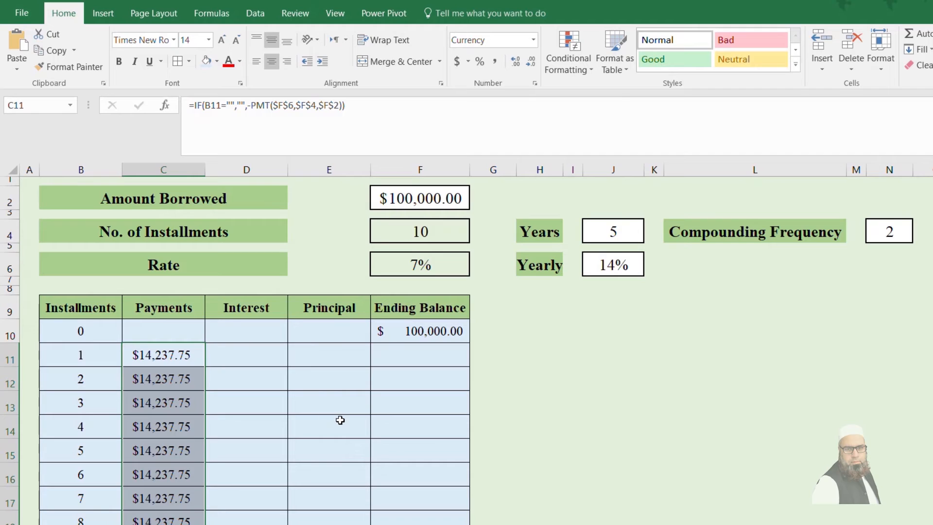
Step: Start the interest formula in D11 with =IF(B11="","", so it returns blank when the installment number is blank
click(250, 360)
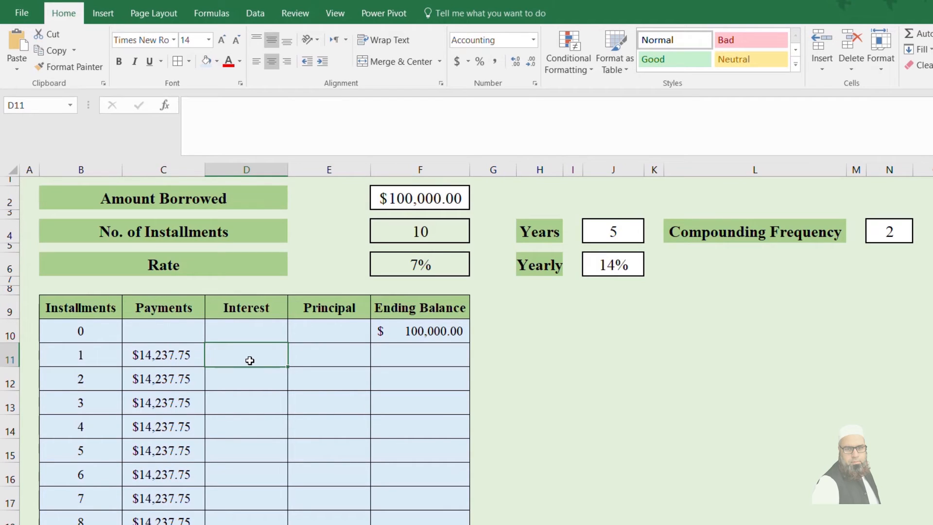
text(=)
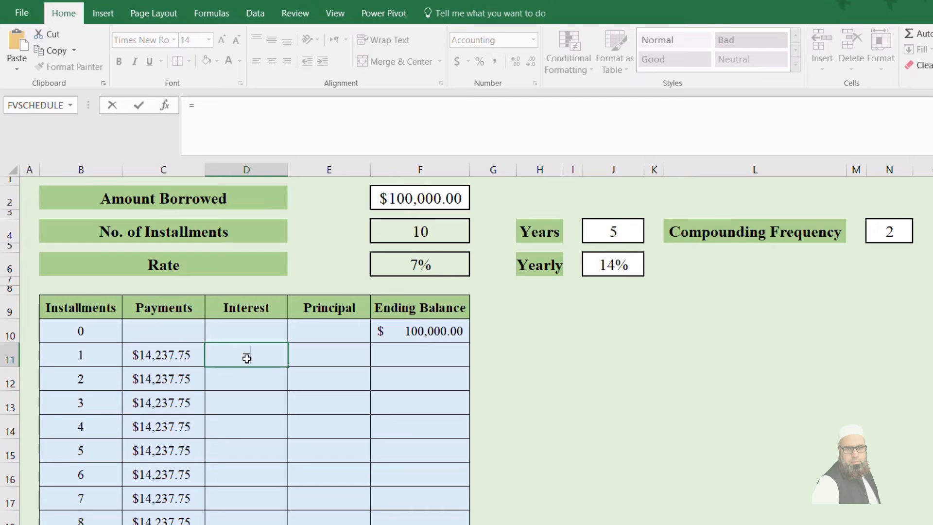
key(Escape)
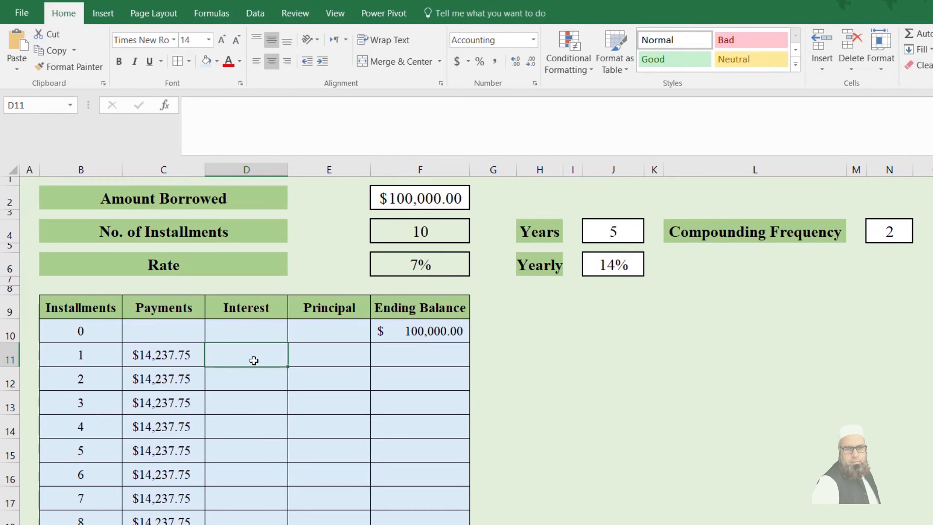
text(=if()
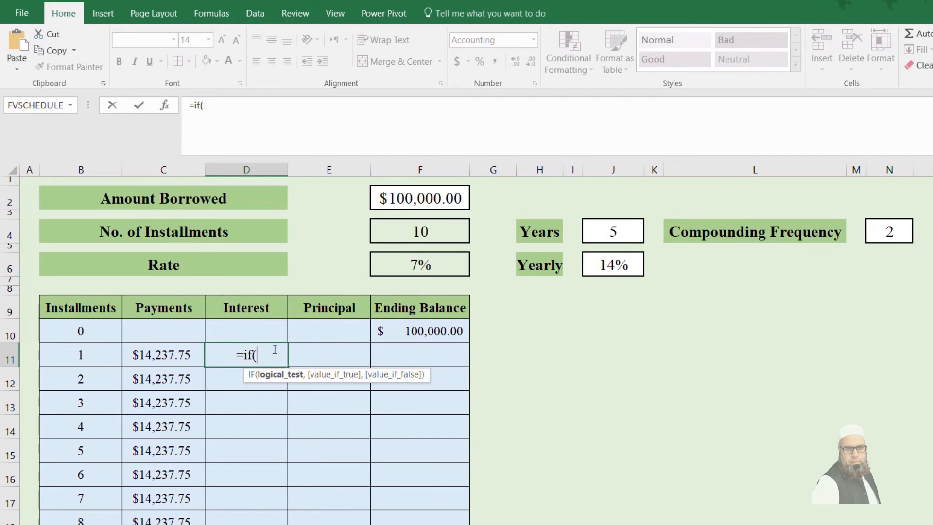
text(B)
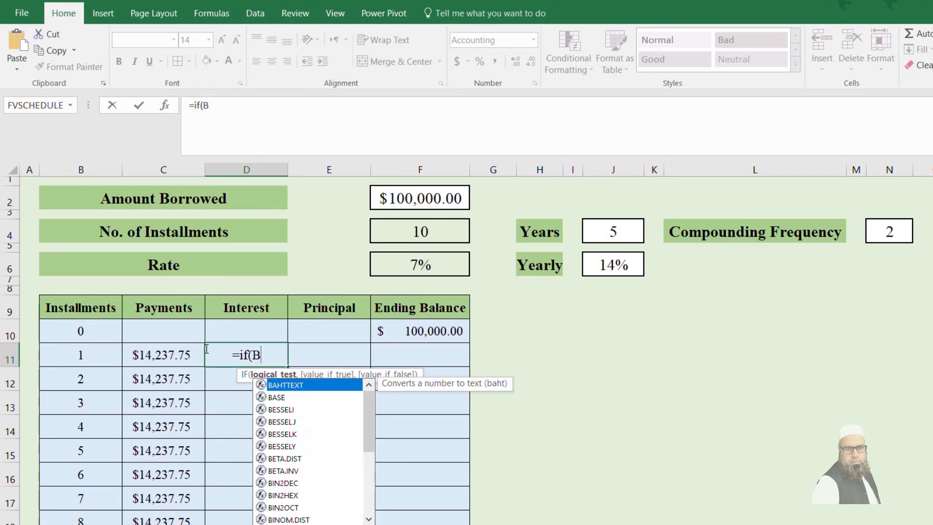
text(11="")
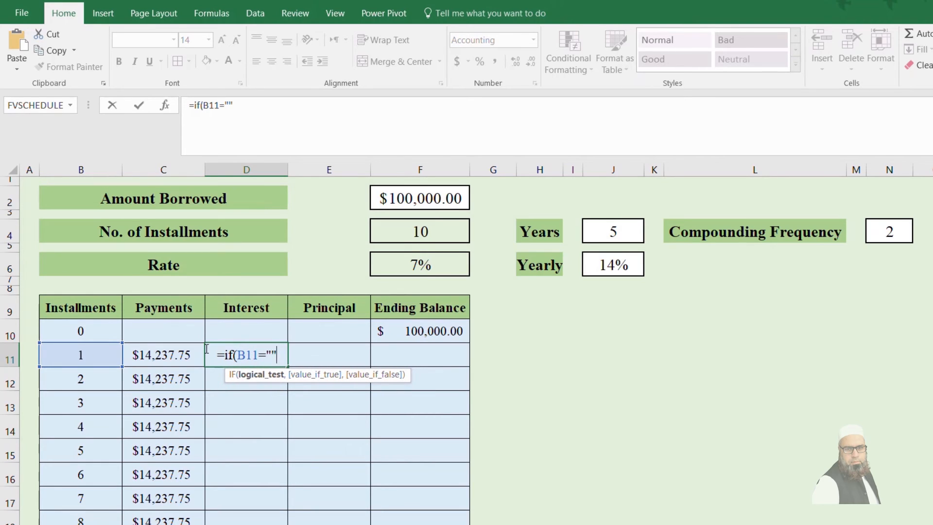
text(,"")
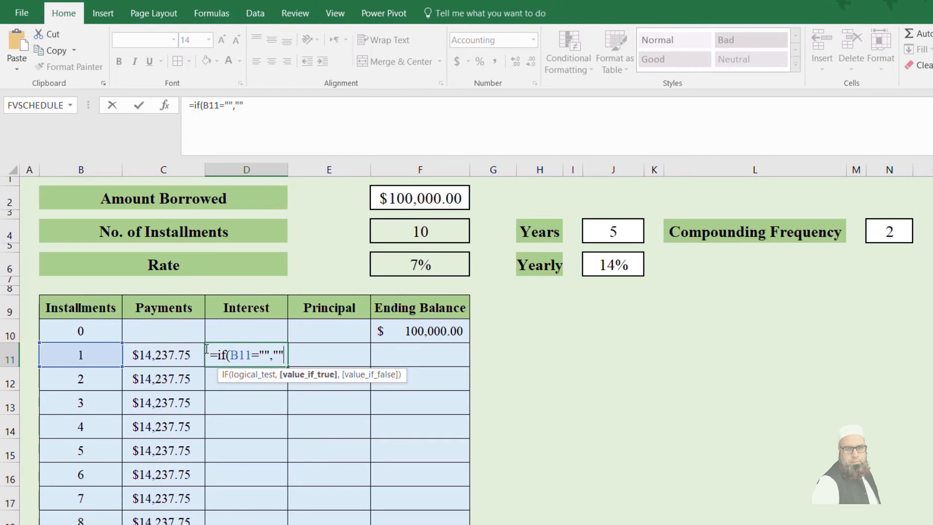
text(,)
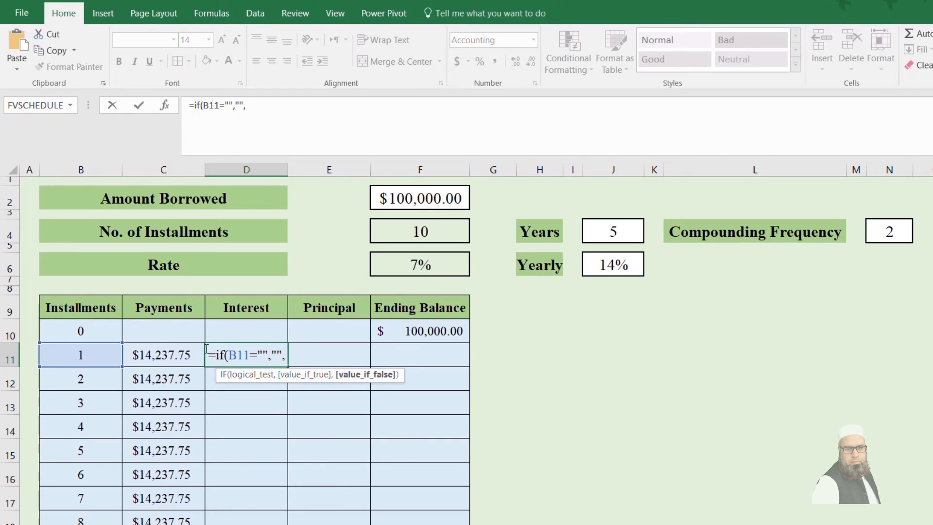
text(()
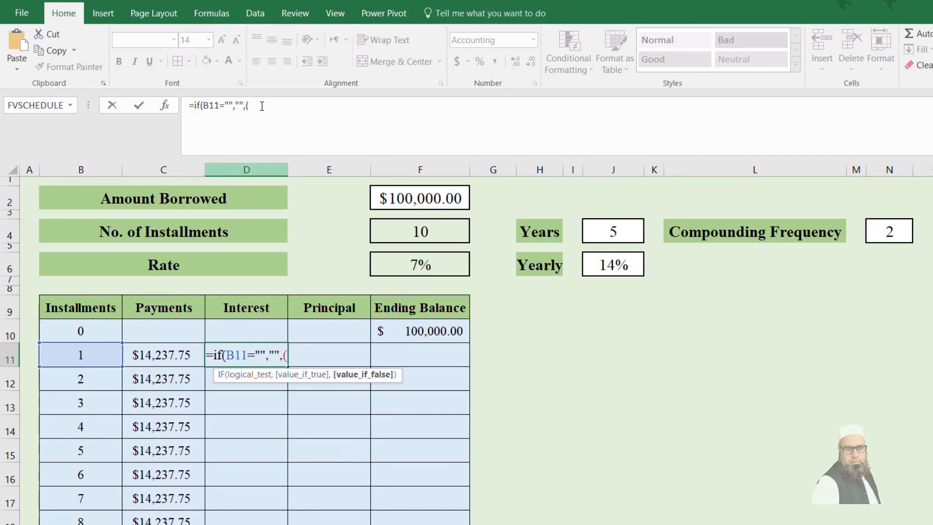
Step: Complete the D11 formula with ($F$6*F10) as the value if false and fill it down the Interest column
click(422, 258)
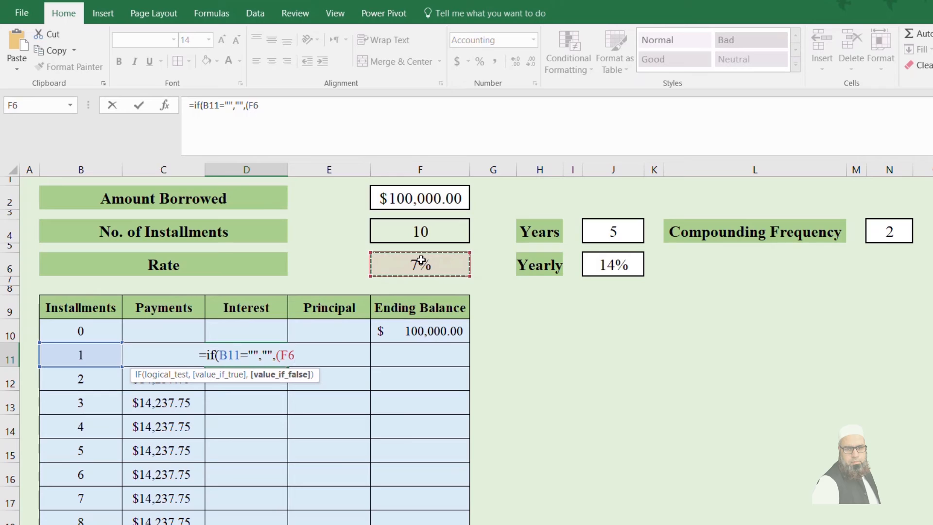
key(F4)
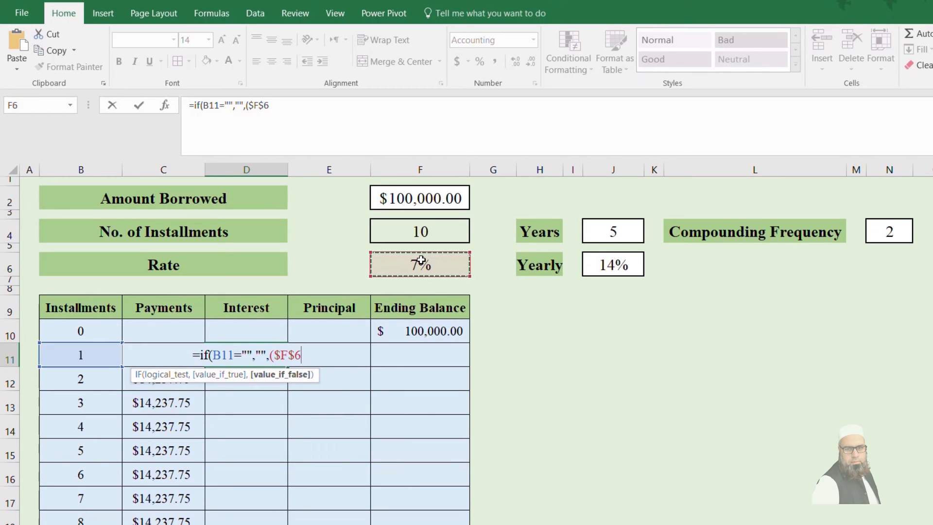
text(*)
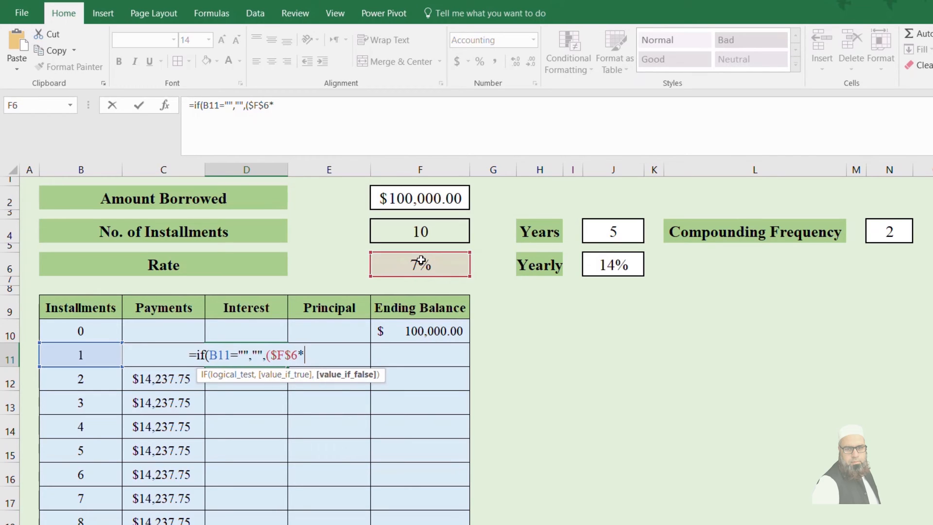
click(430, 324)
text())
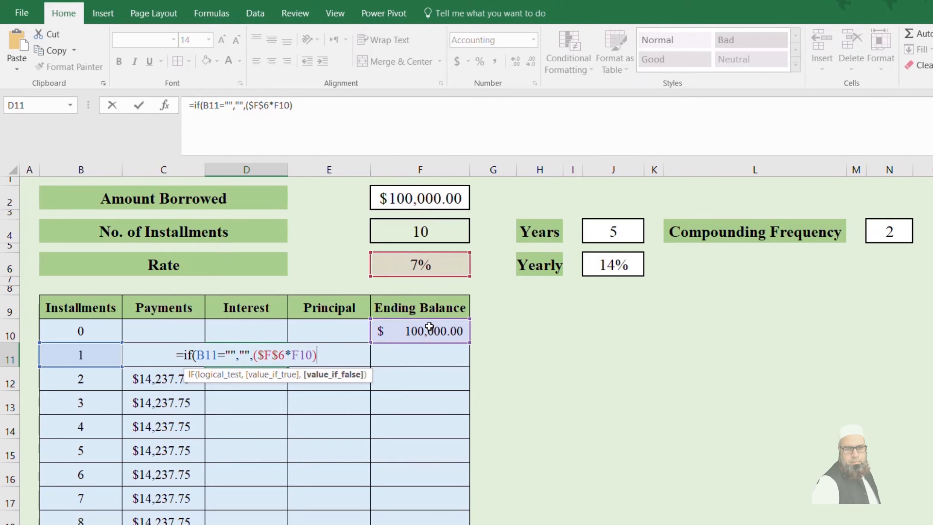
key(Return)
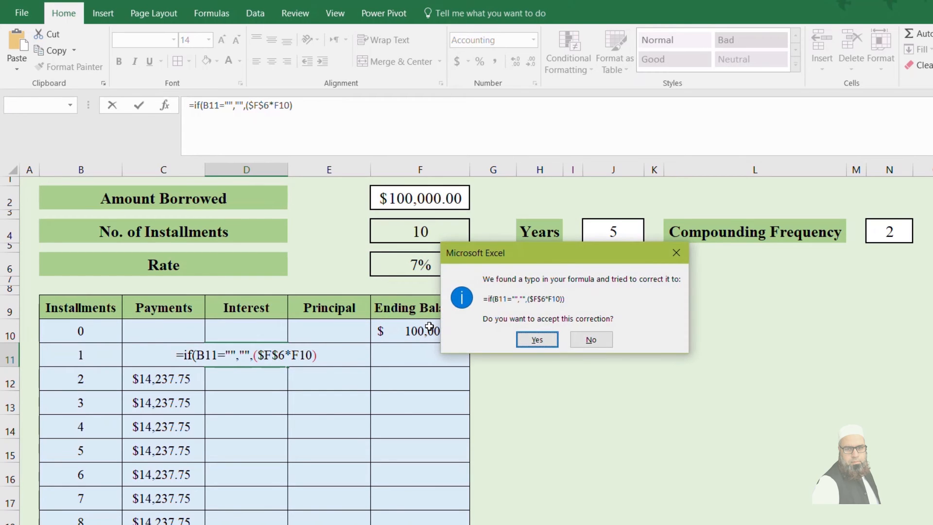
key(Return)
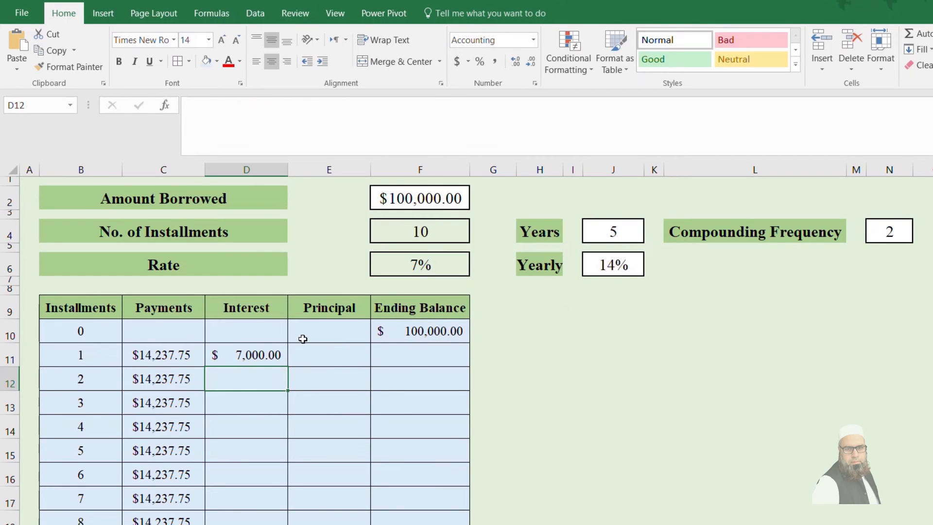
click(230, 355)
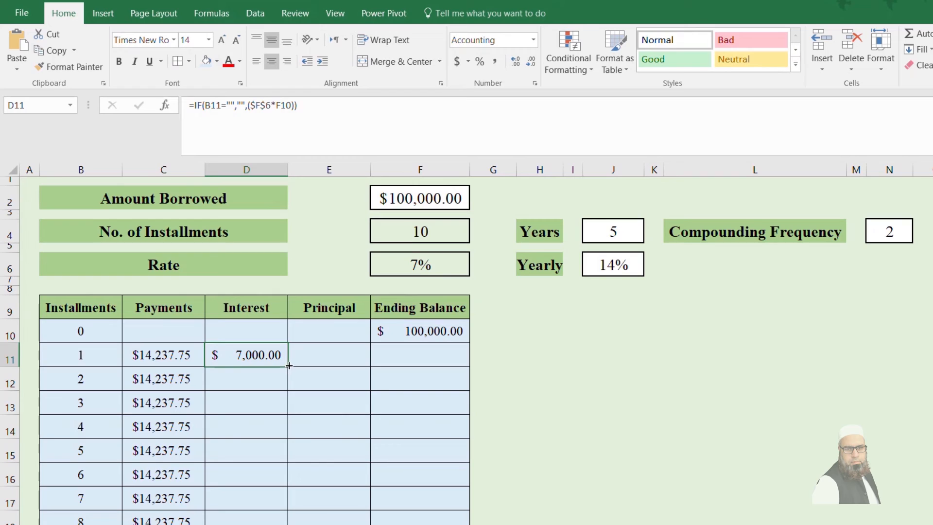
double_click(285, 365)
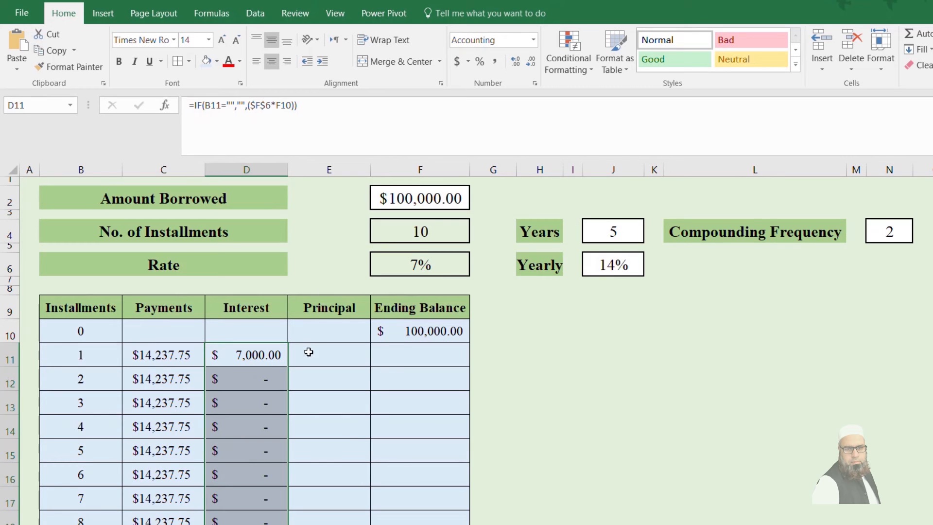
Step: Start the principal formula in E11 with =IF(B11="","", so it returns blank when the installment number is blank
click(308, 352)
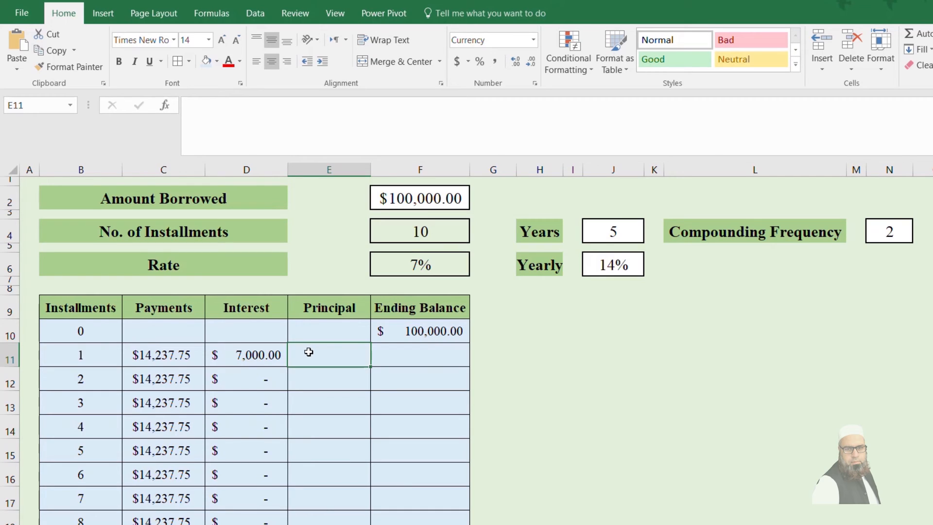
text(=)
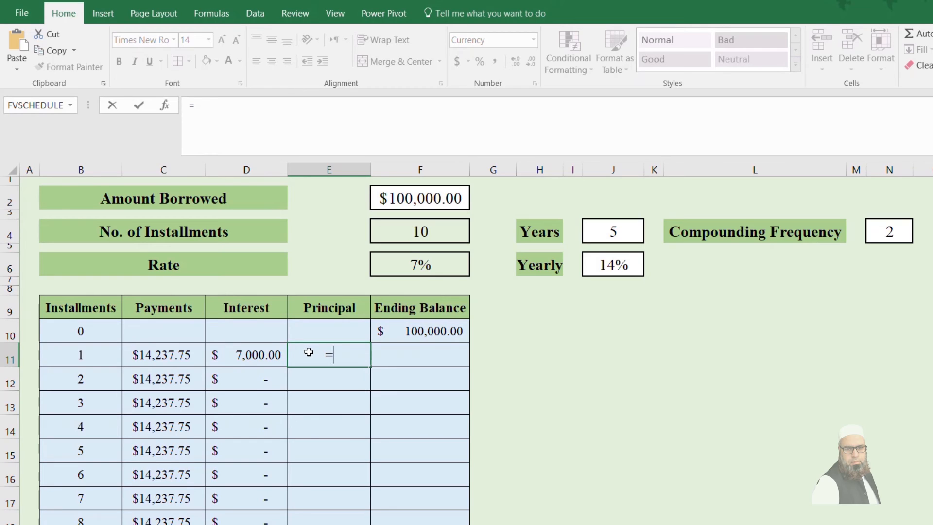
text(if)
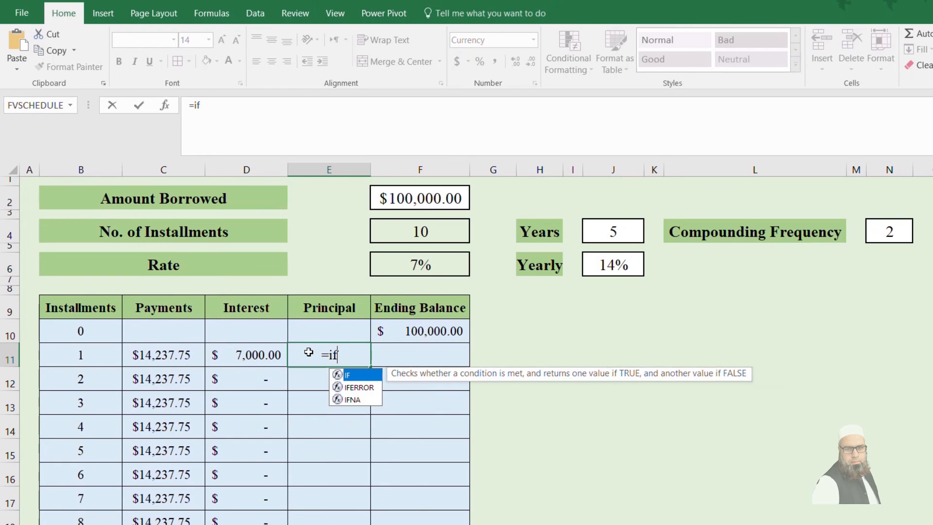
text((B)
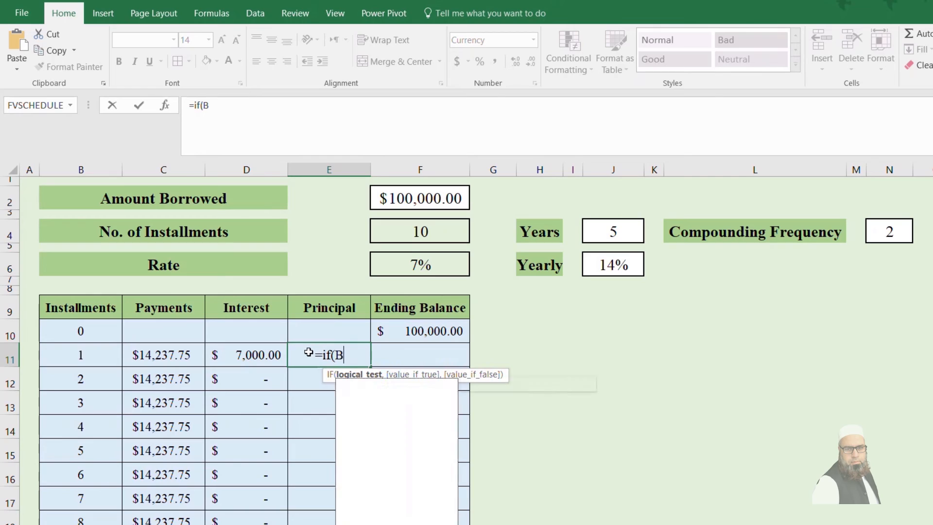
text(11:)
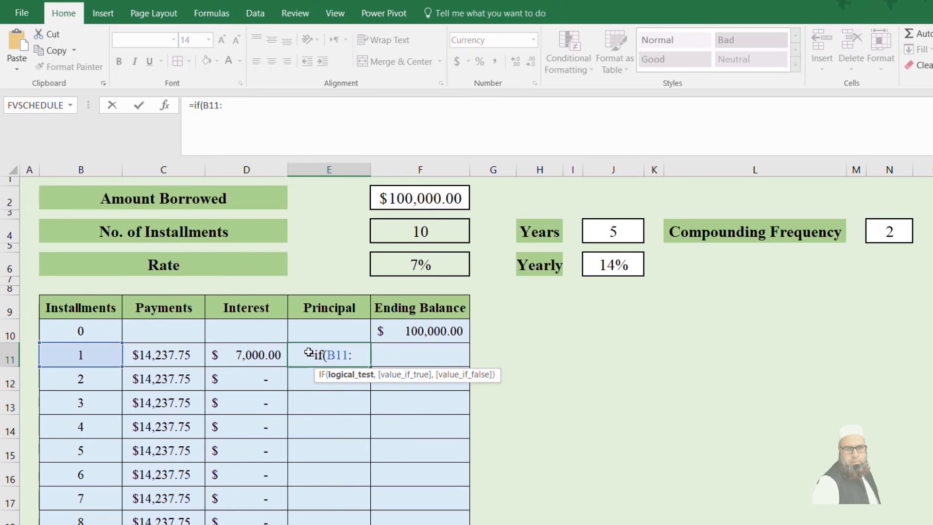
key(BackSpace)
text(=)
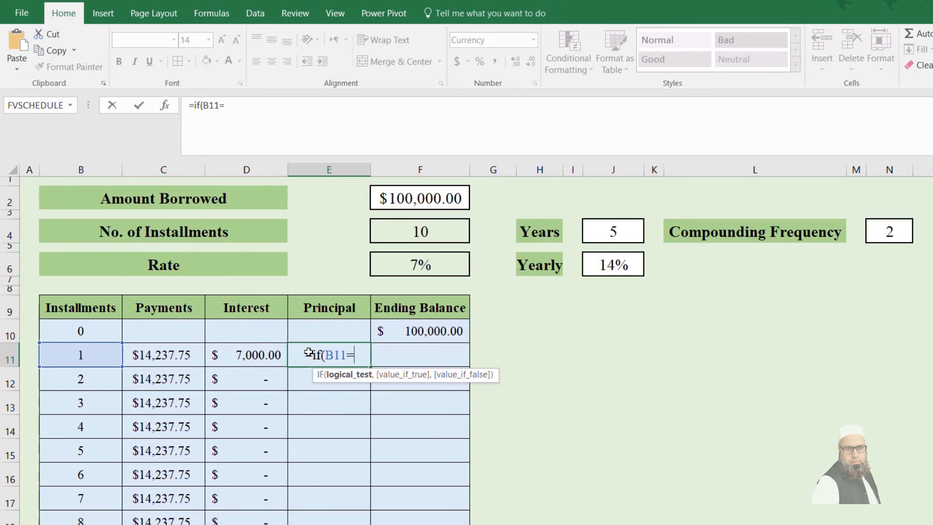
text("",)
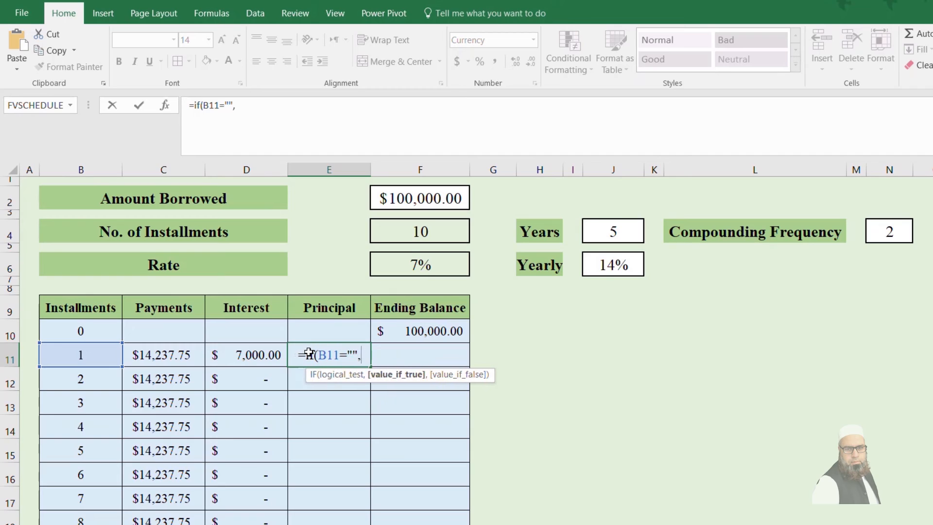
text("",)
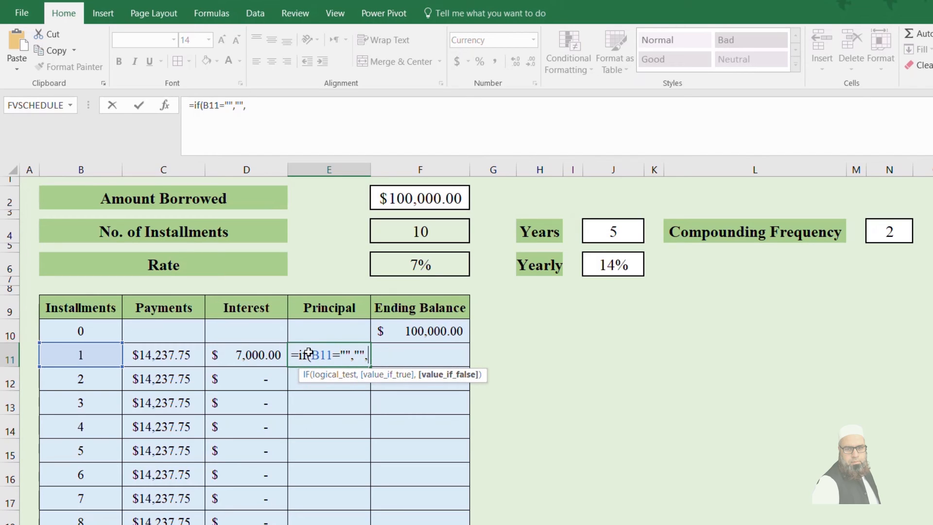
text(()
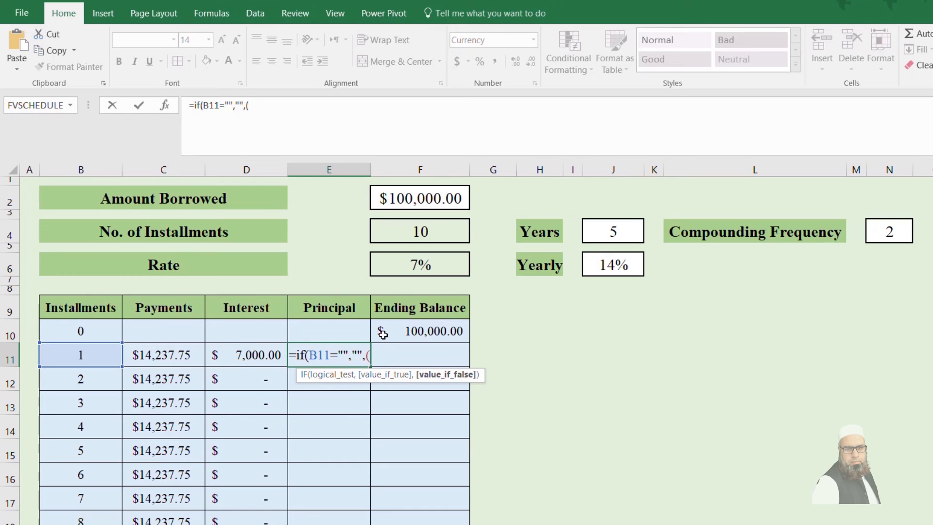
Step: Complete the E11 formula with (C11-D11) as the value if false and fill it down the Principal column
click(169, 354)
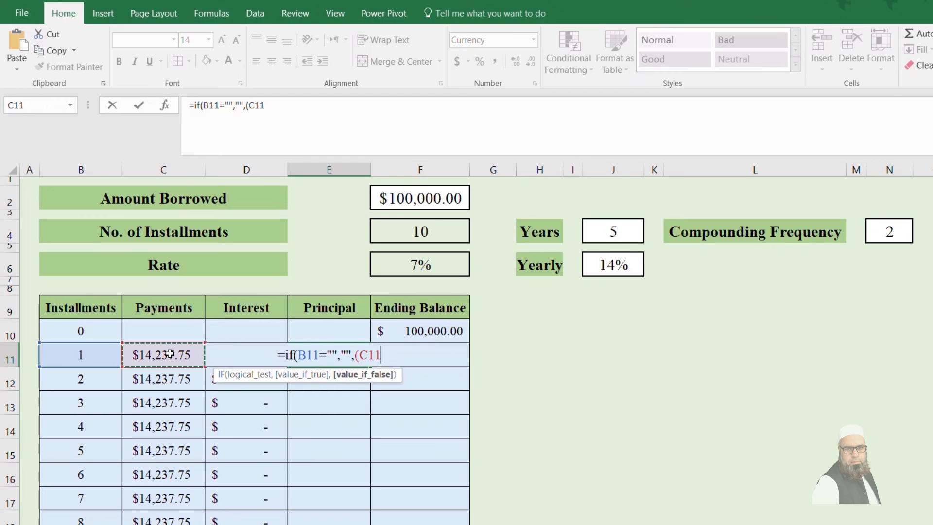
text(-)
click(238, 353)
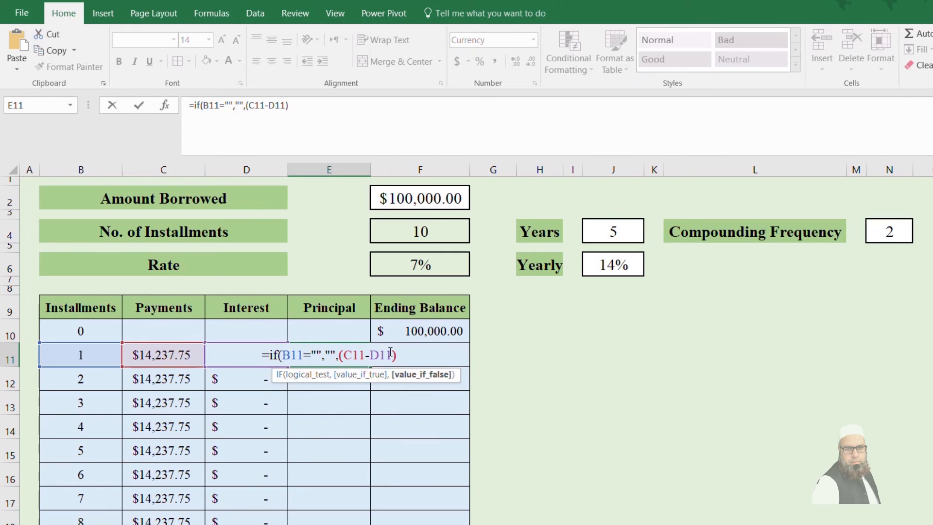
text())
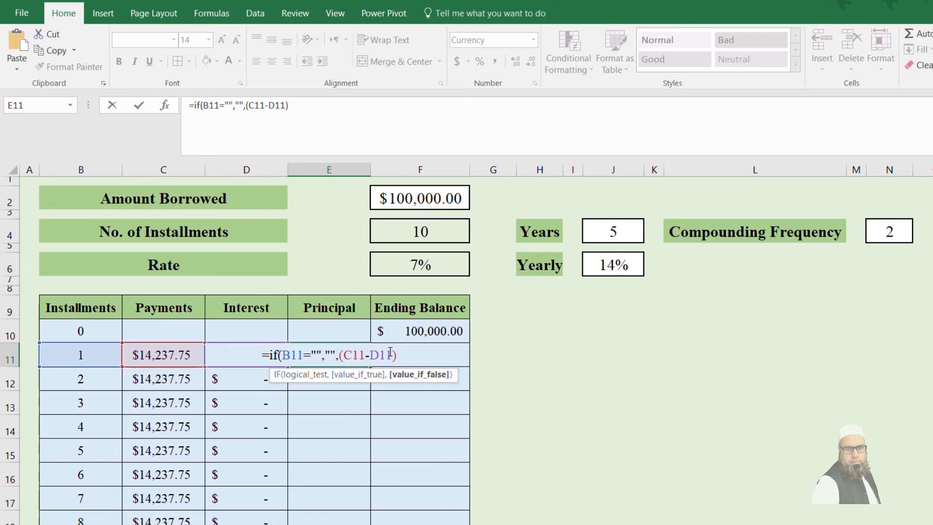
key(Return)
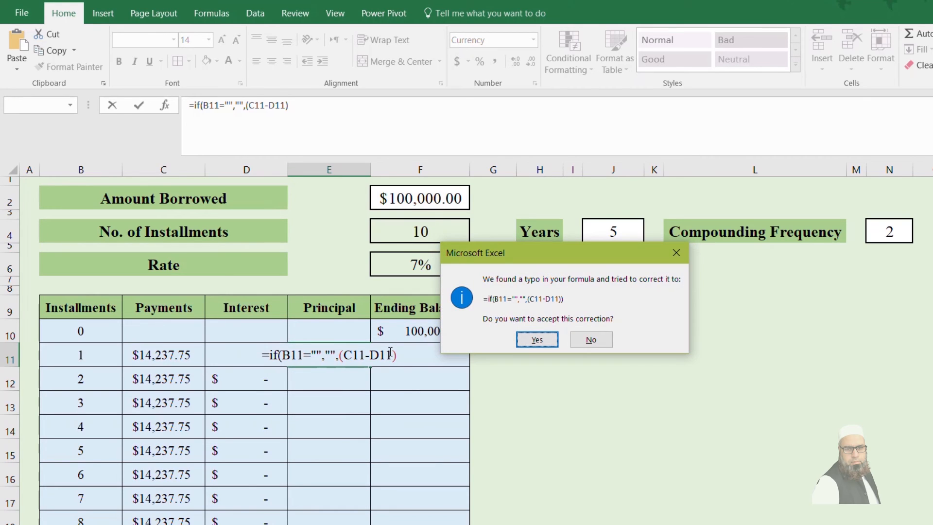
key(Return)
click(334, 355)
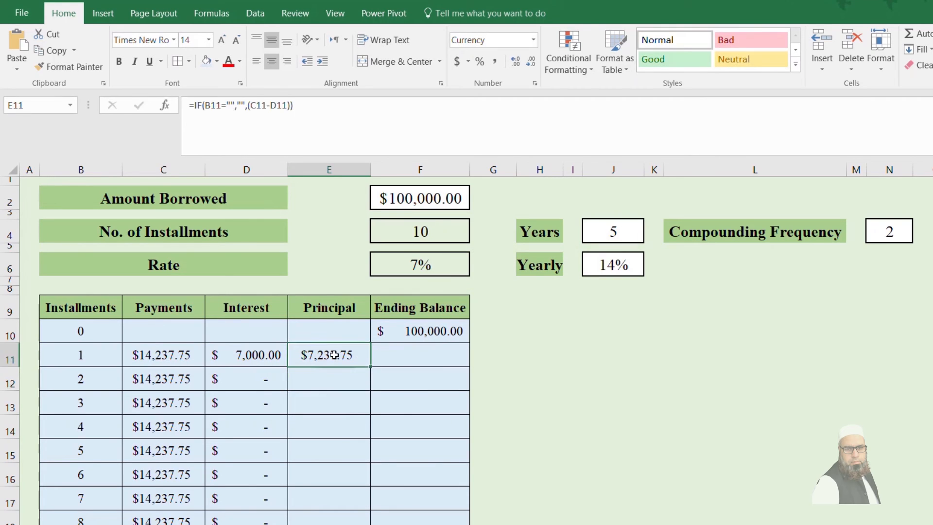
double_click(371, 365)
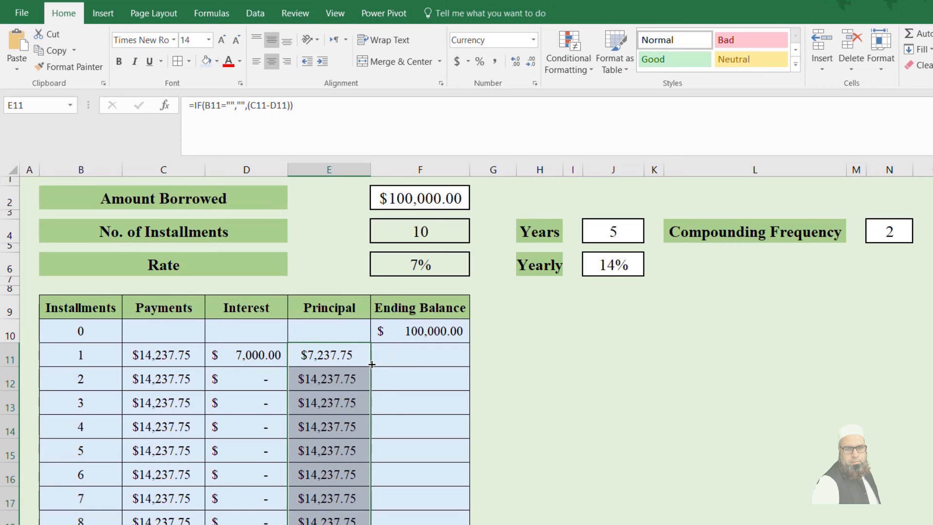
Step: Start the ending balance formula in F11 with =IF(B11="","", so it returns blank when the installment number is blank
click(402, 349)
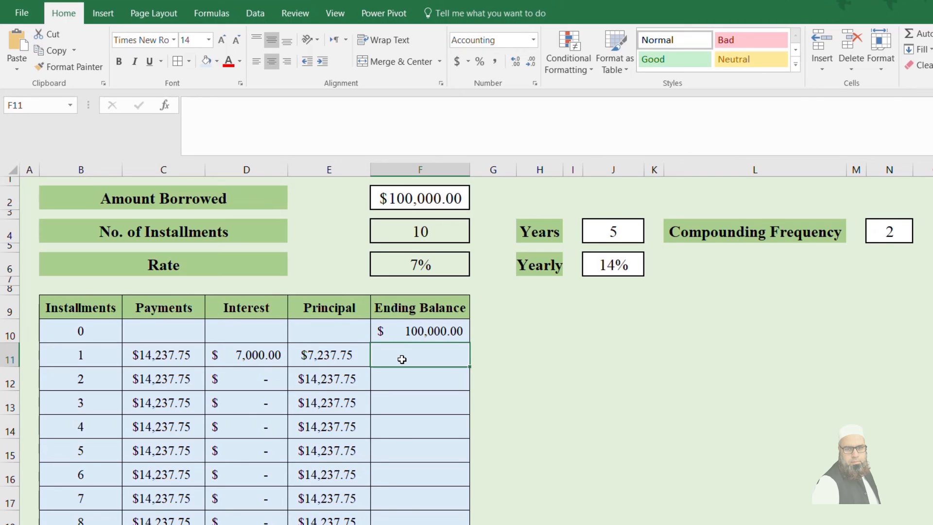
text(=)
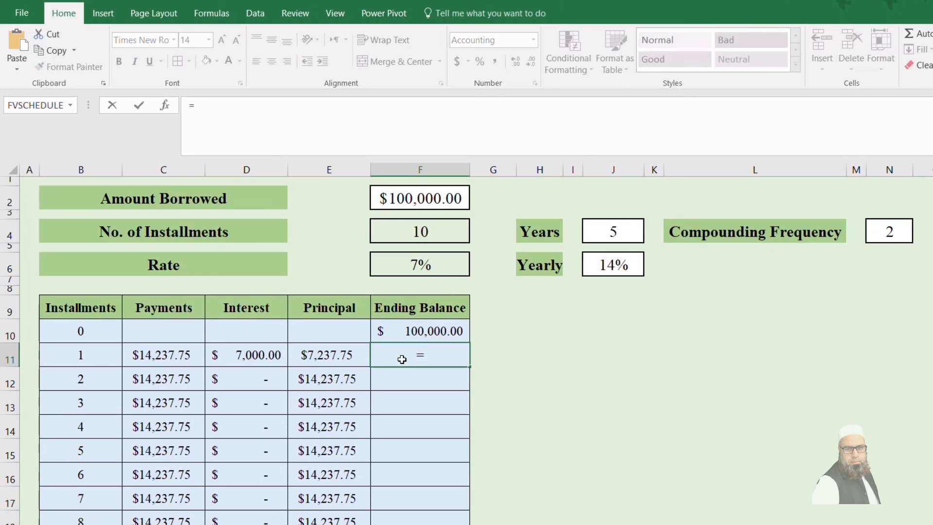
text(if()
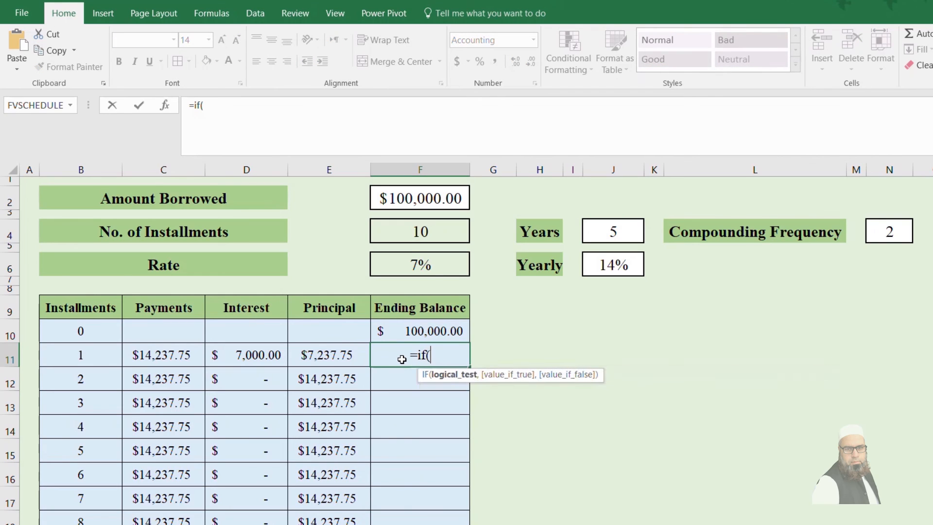
text(B1)
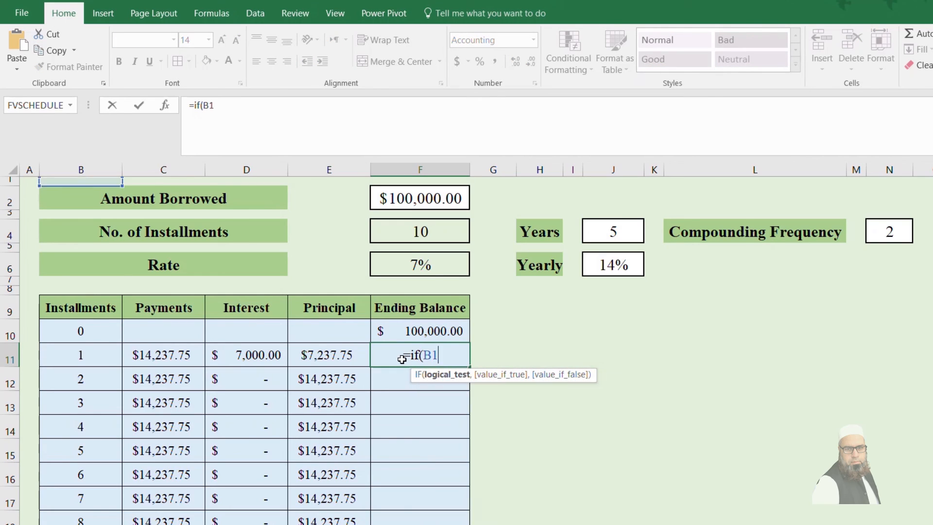
text(1="")
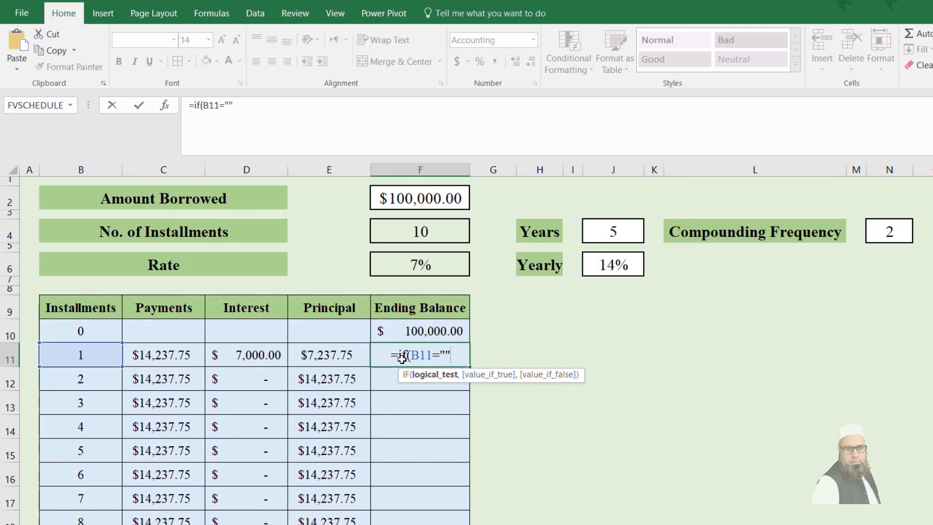
text(,)
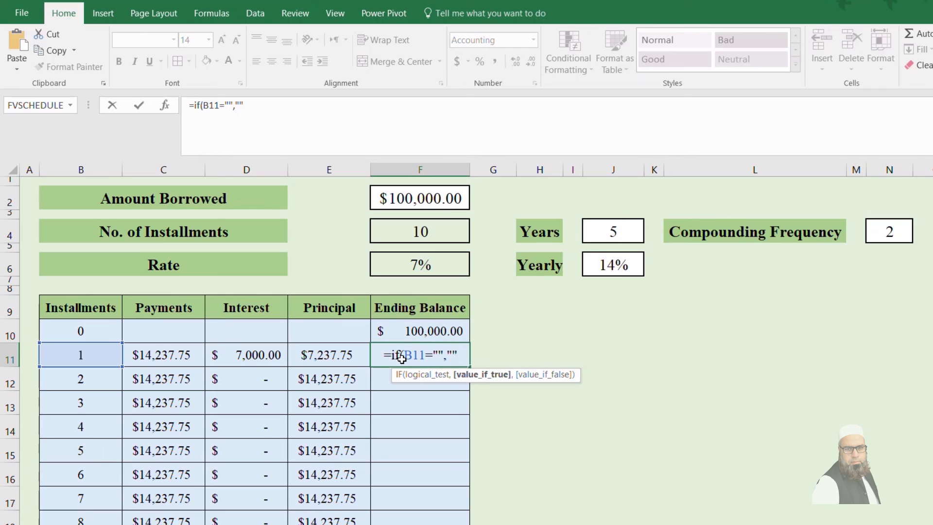
Step: Complete the F11 formula with (F10-E11) as the value if false and fill it down the Ending Balance column
text(,)
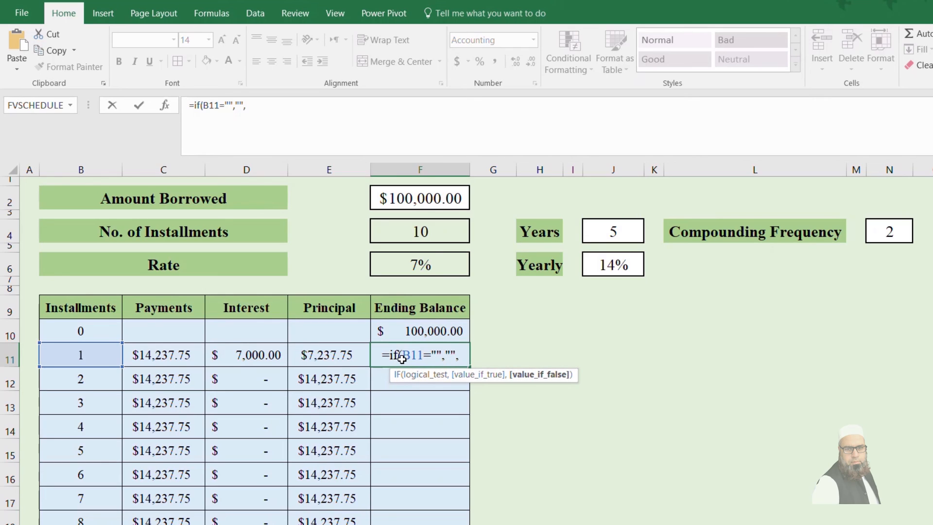
text())
key(BackSpace)
text(()
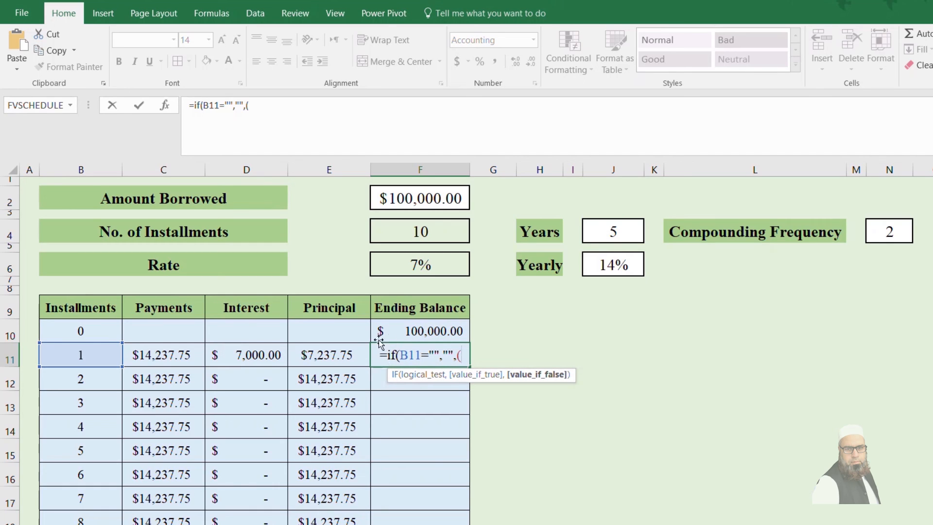
click(411, 335)
text(-)
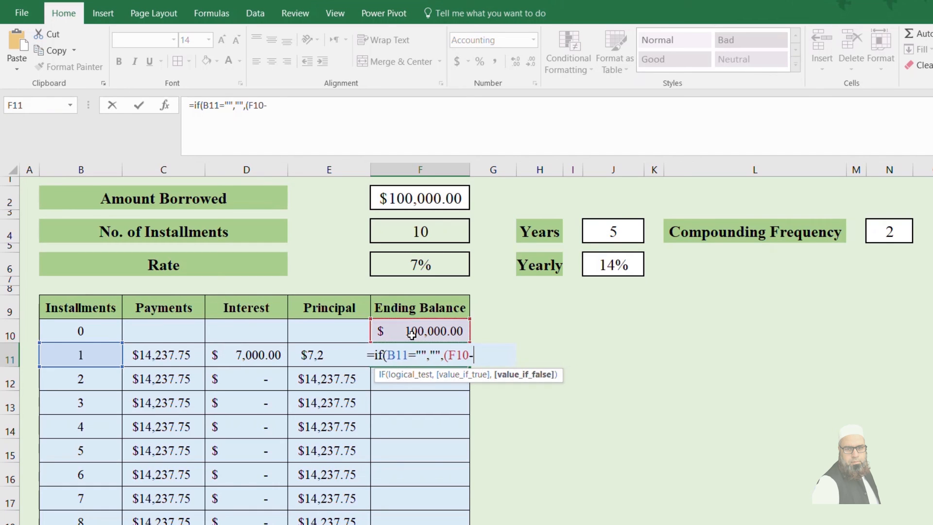
click(166, 353)
click(321, 354)
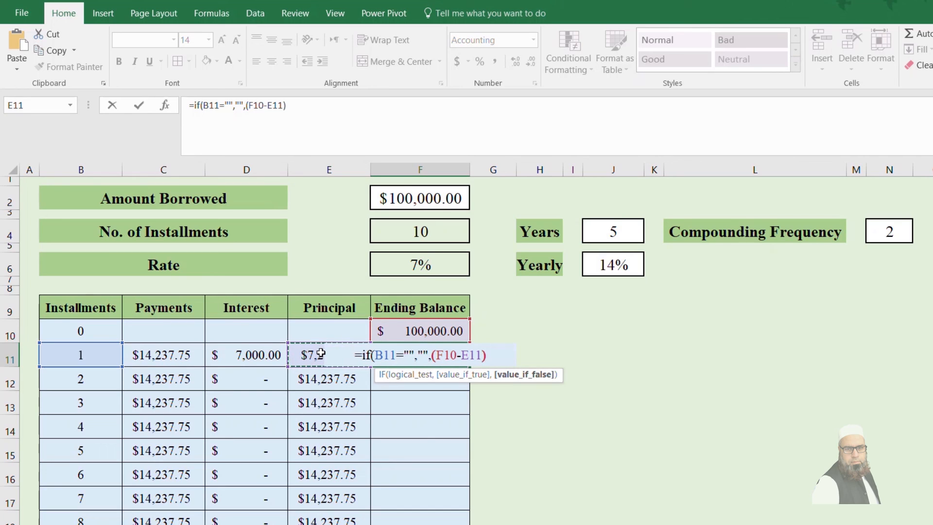
text())
key(Return)
key(Return)
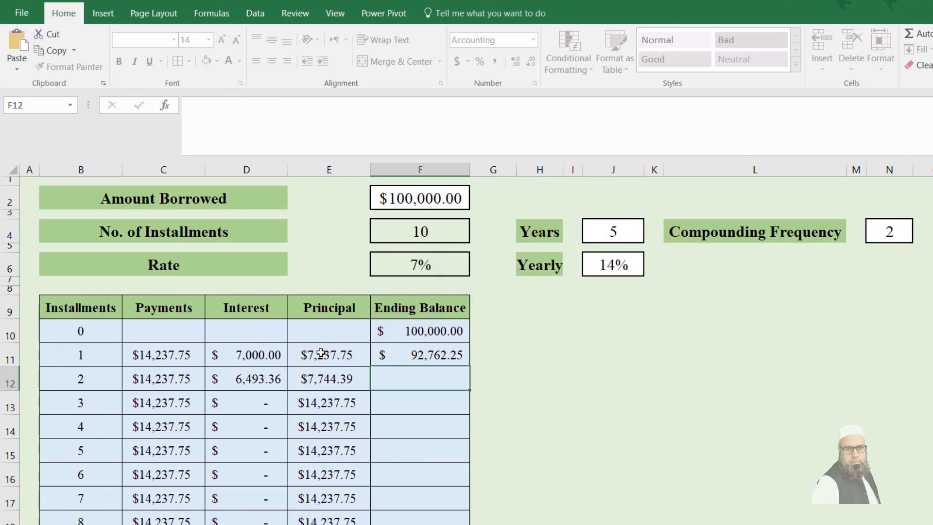
click(437, 345)
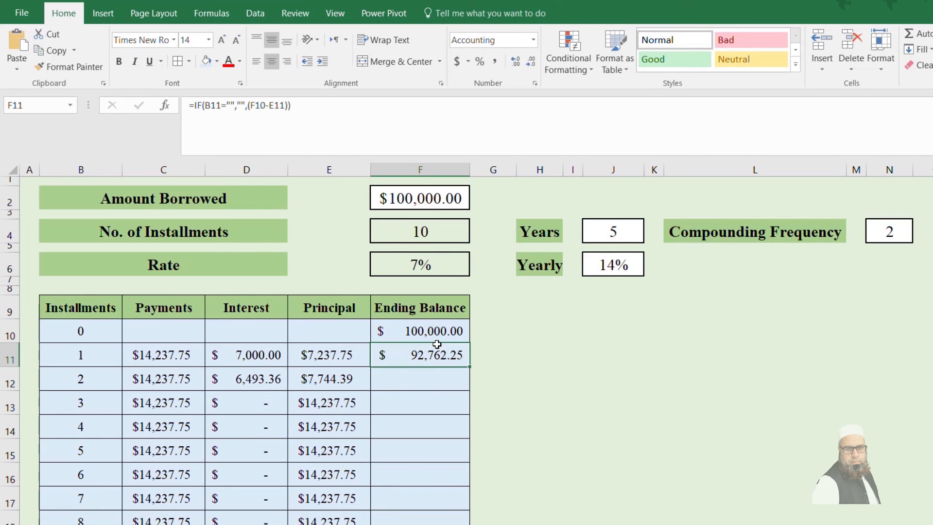
double_click(469, 367)
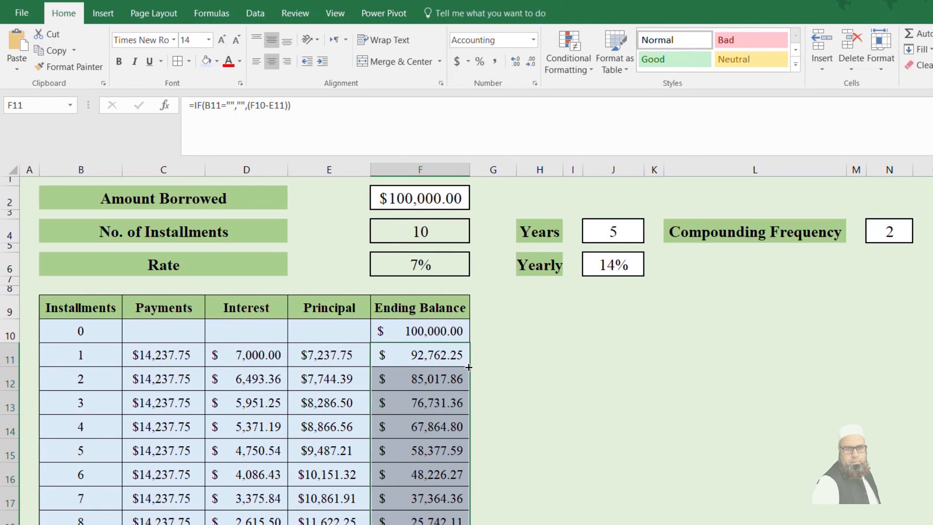
Step: Test the schedule by setting Years in J4 to 2 and Compounding Frequency in N4 to 1
click(450, 438)
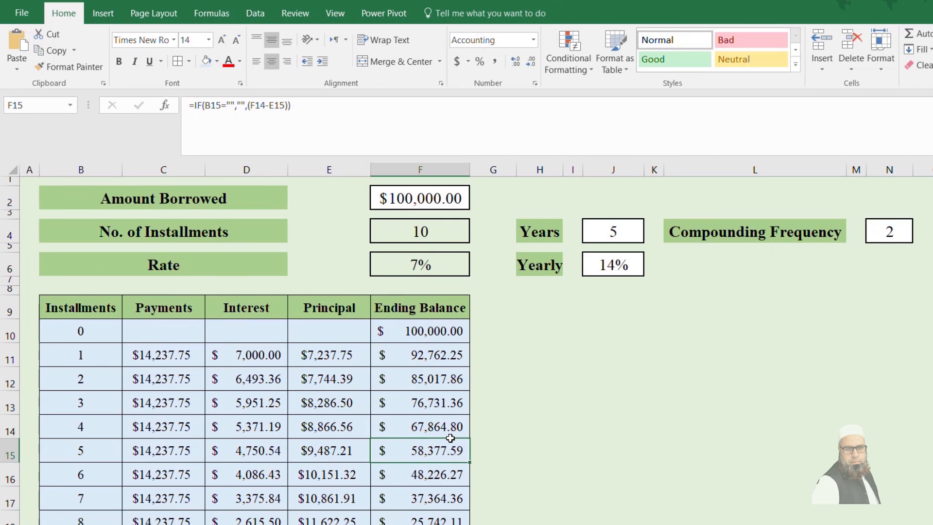
key(ctrl+Down)
key(ctrl+Up)
key(ctrl+Up)
key(ctrl+Up)
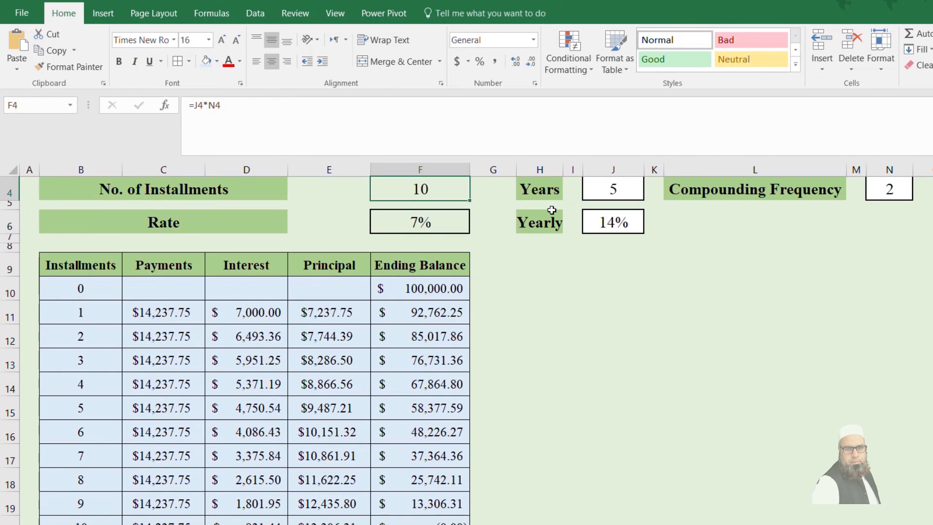
click(612, 193)
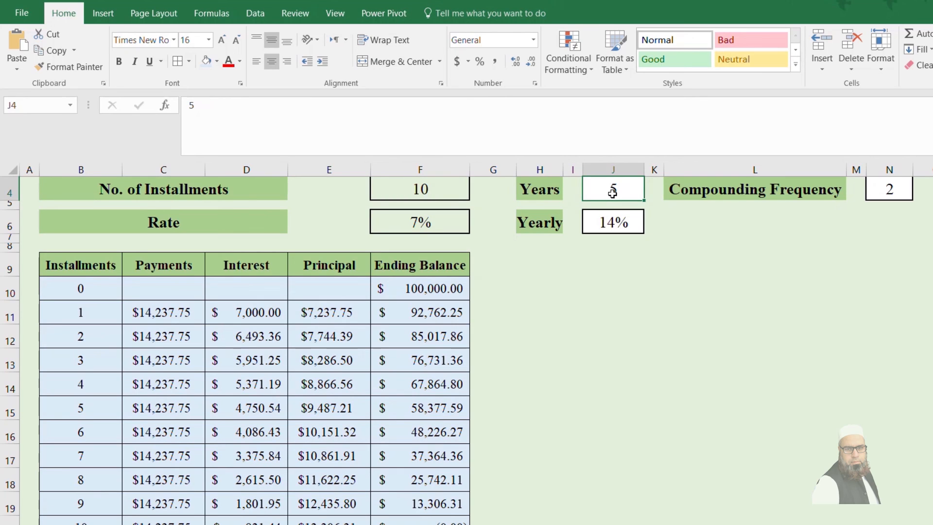
text(2)
key(Return)
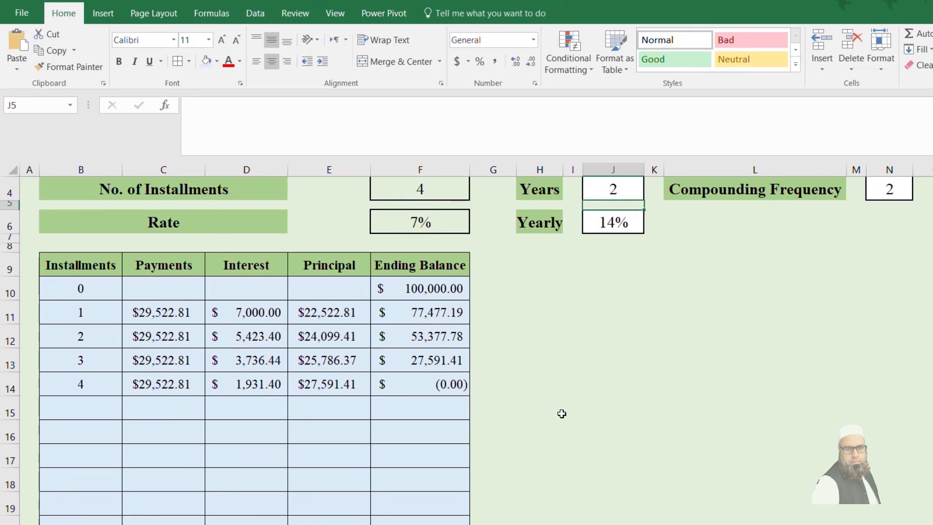
click(889, 198)
text(1)
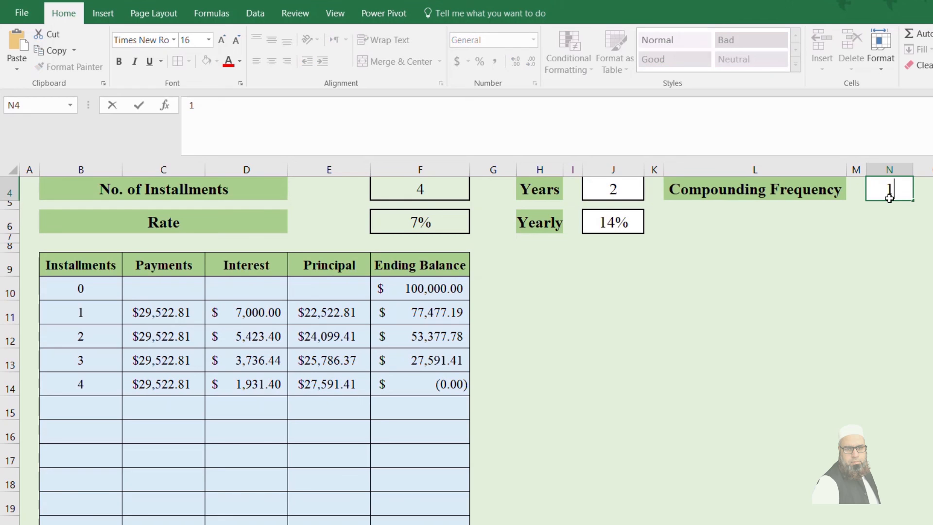
key(Return)
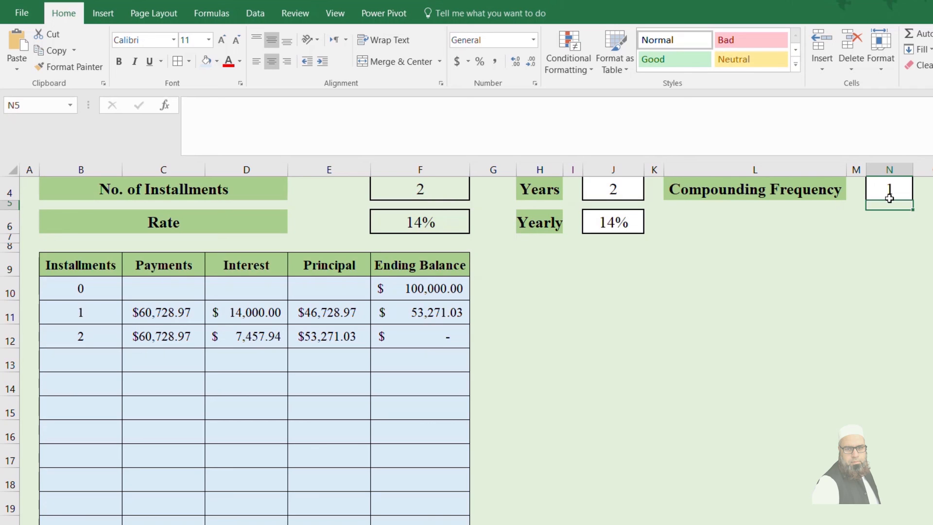
Step: Set the Amount Borrowed in F2 to 70000
key(Down)
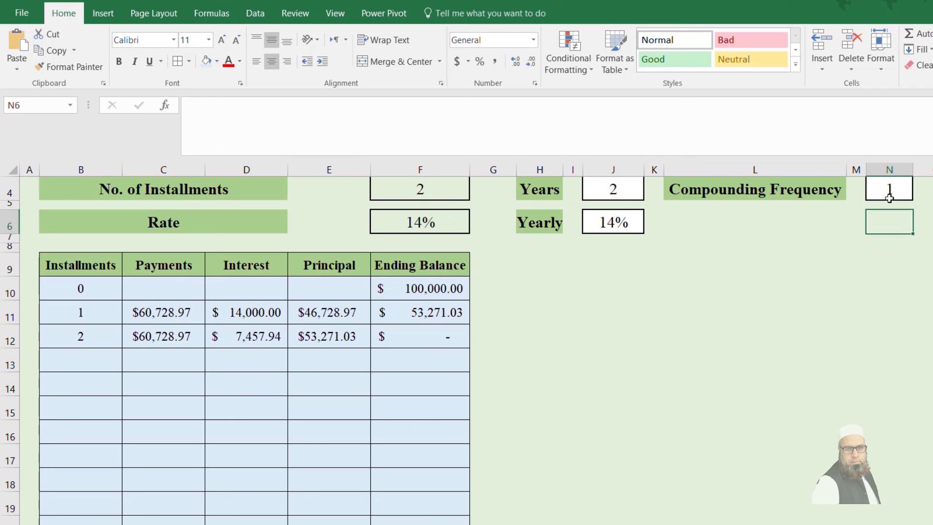
key(Up)
key(Up)
key(Up)
key(Up)
key(Up)
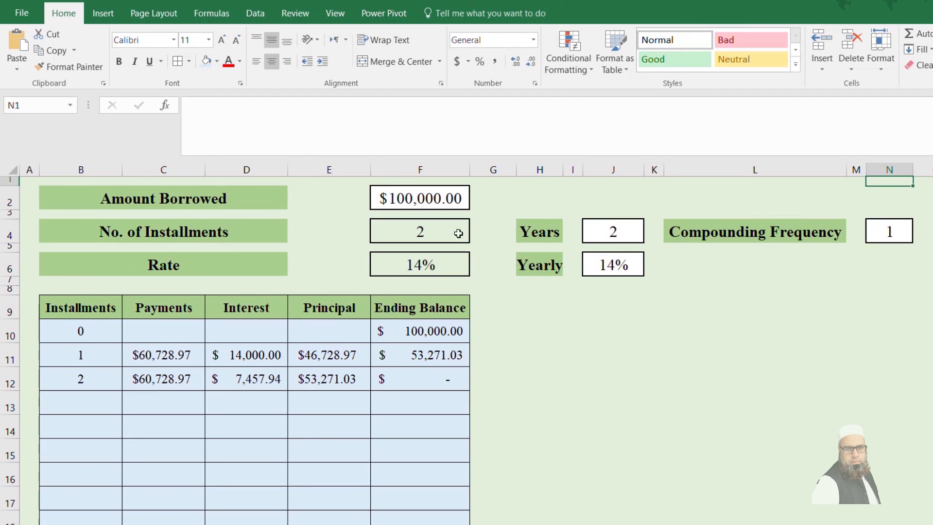
click(384, 195)
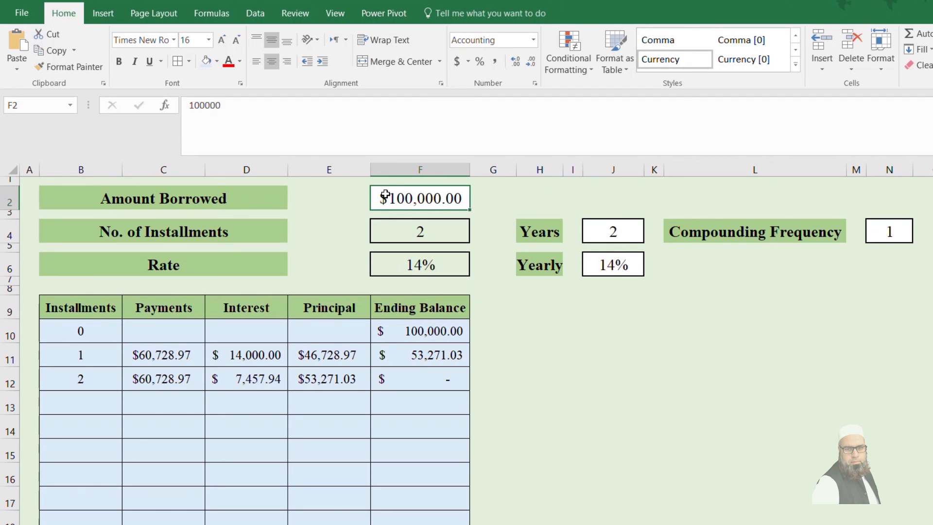
text(70000)
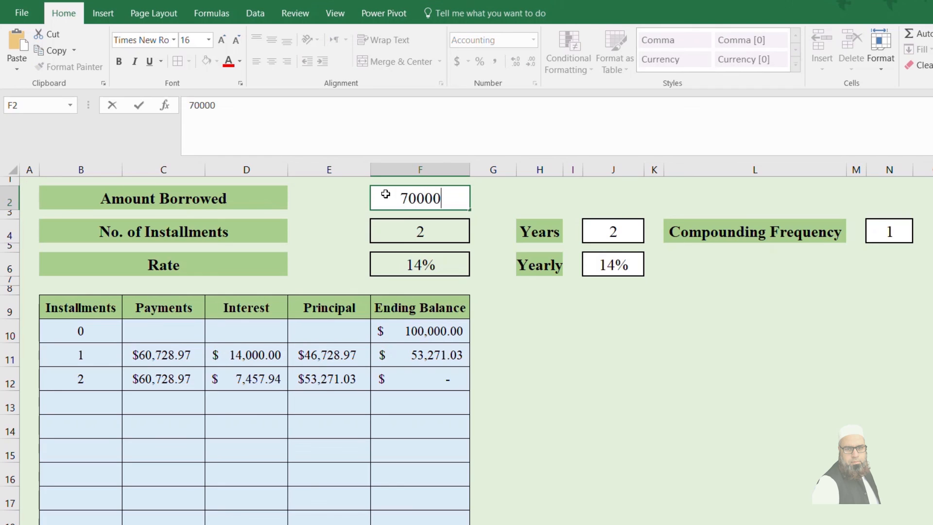
key(Return)
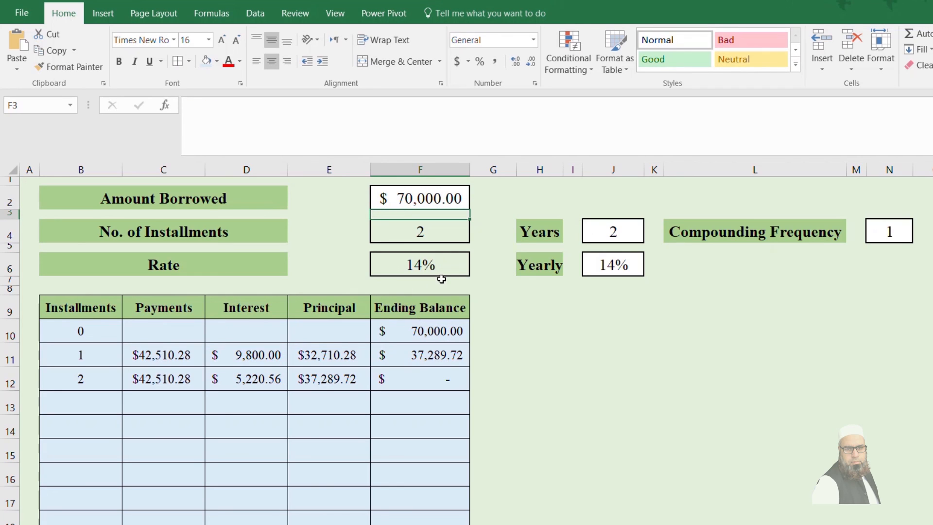